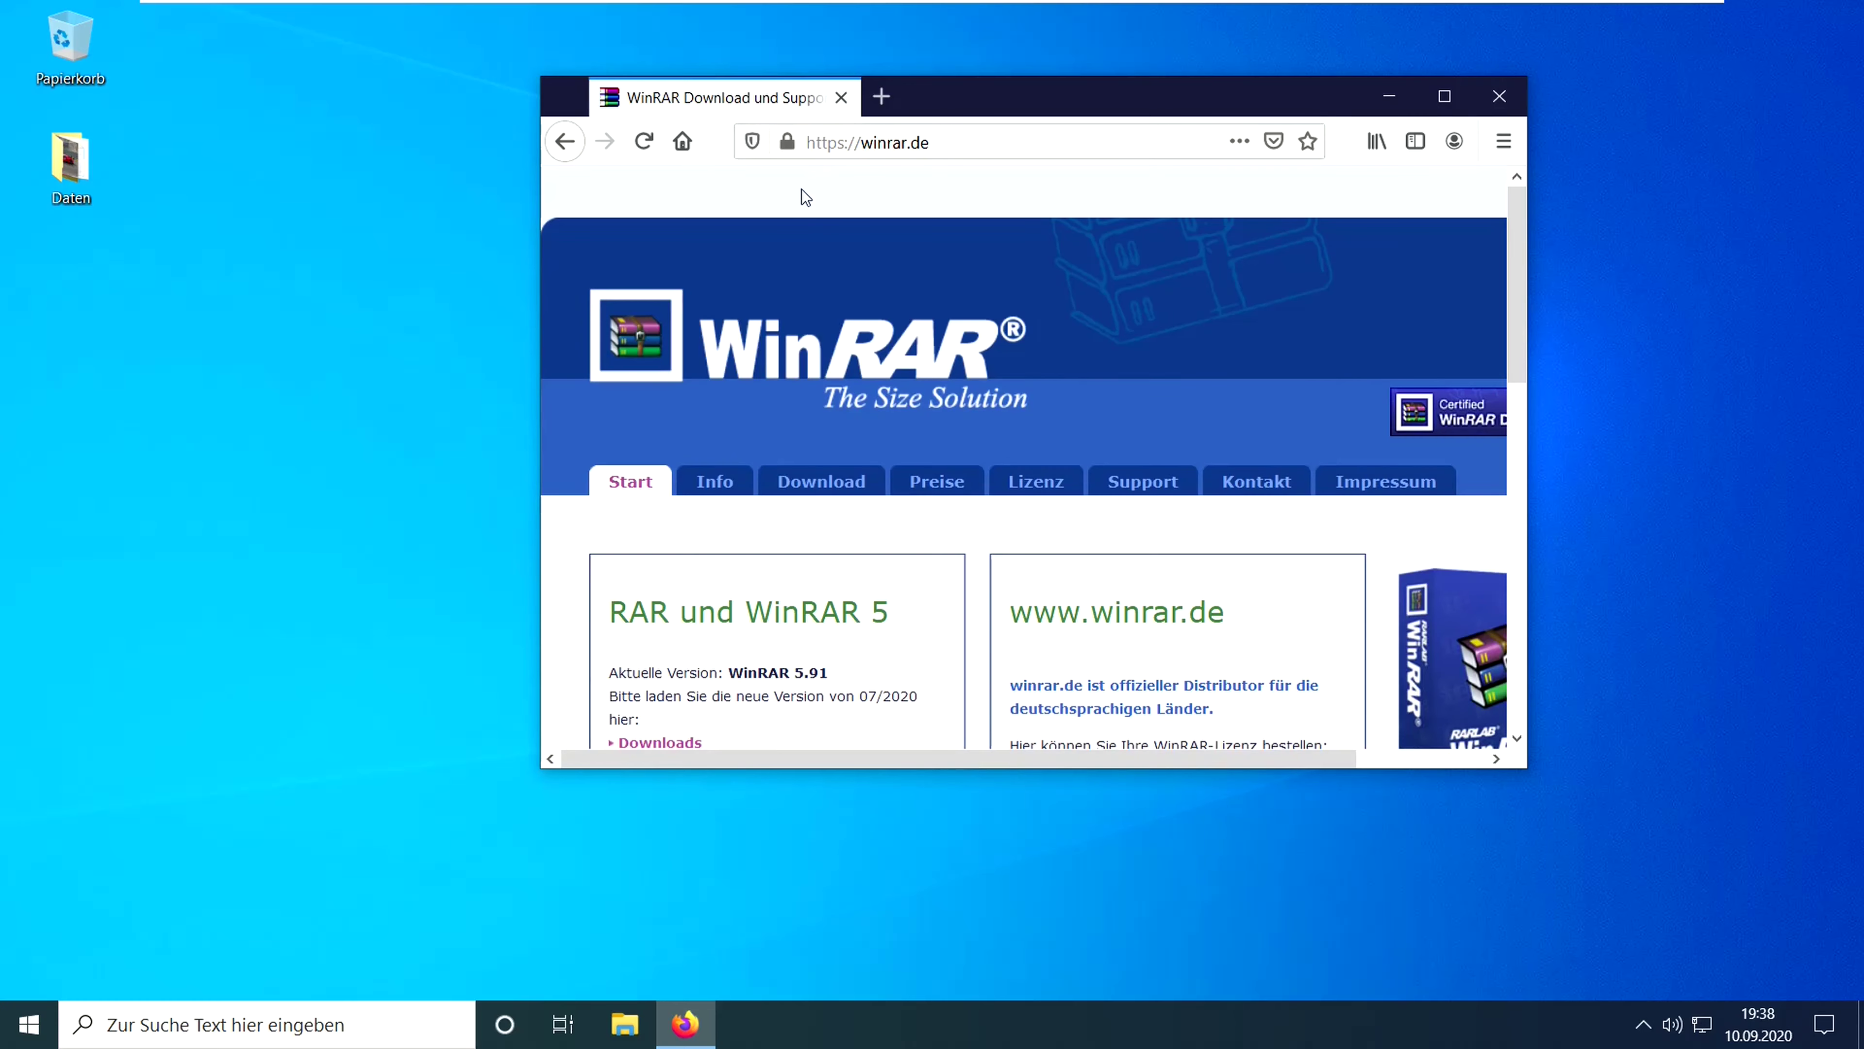
- Save the German 64-bit WinRAR 5.91 installer from winrar.de's Download page and launch it
scroll(728, 412, down, 5)
click(659, 358)
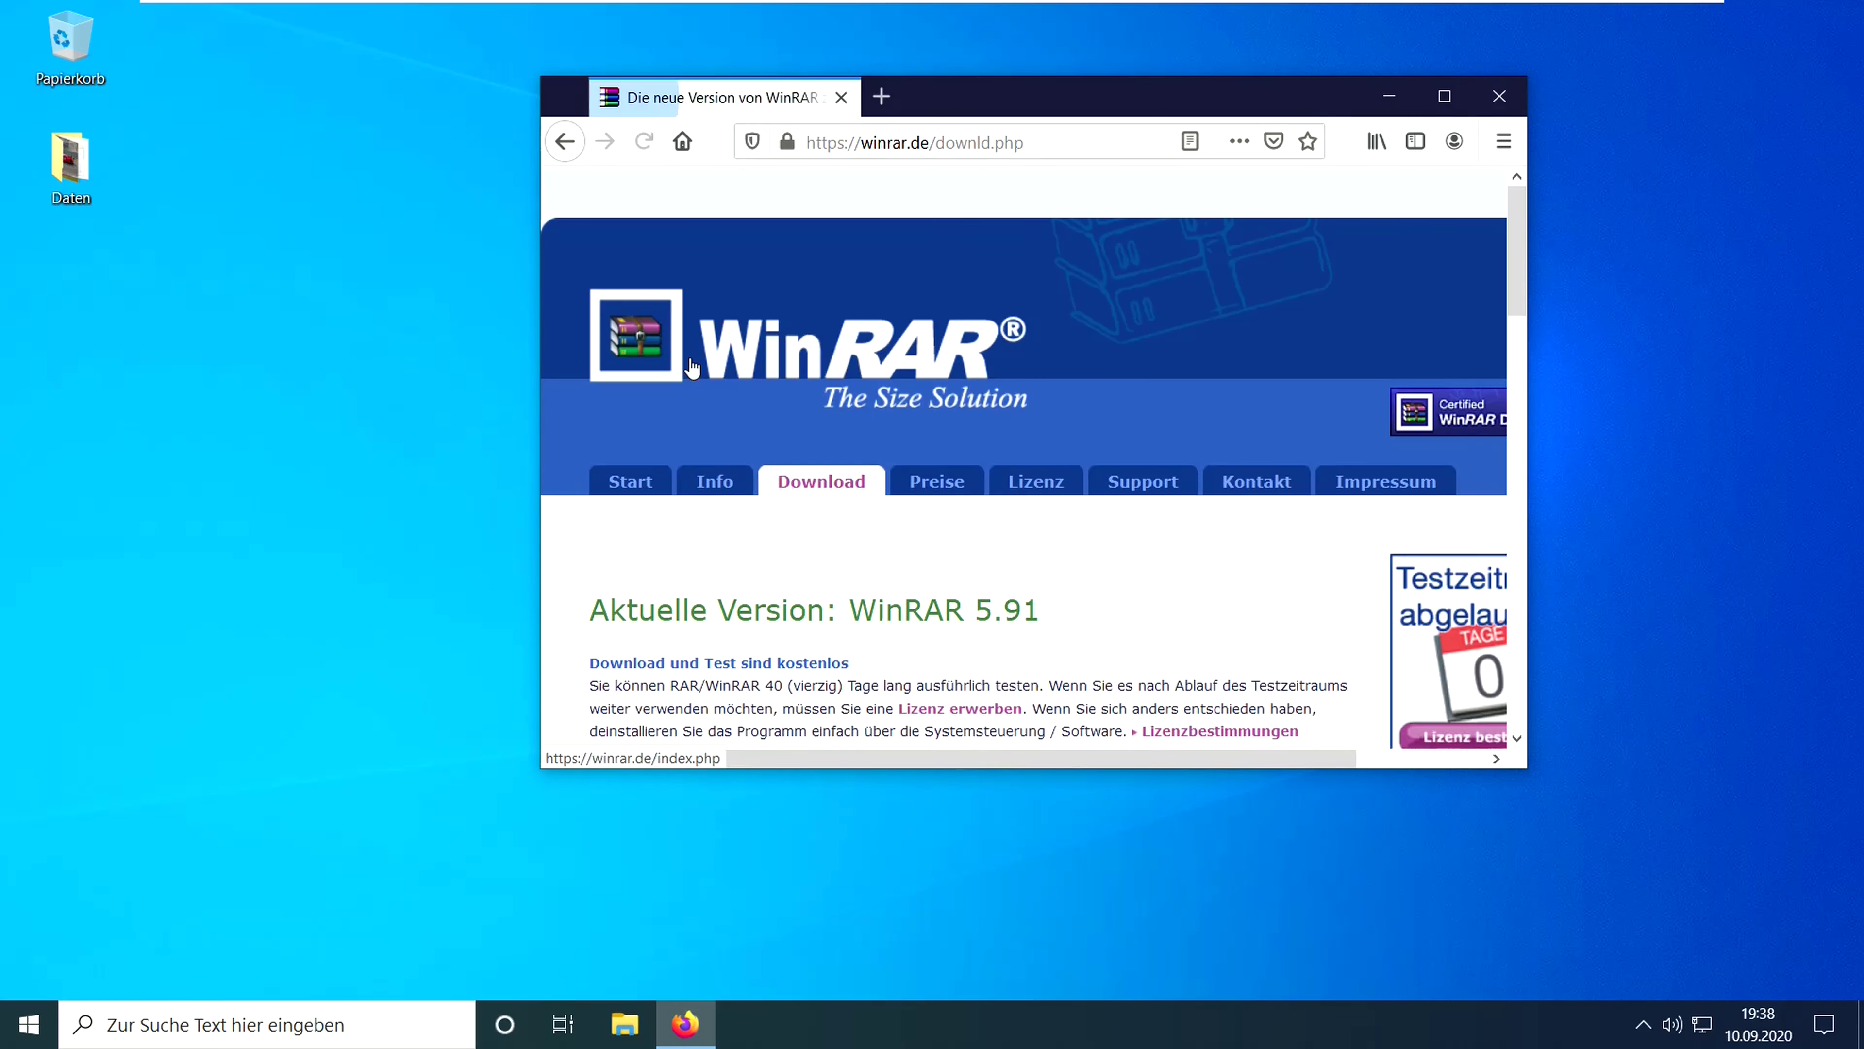
scroll(701, 506, down, 3)
click(700, 507)
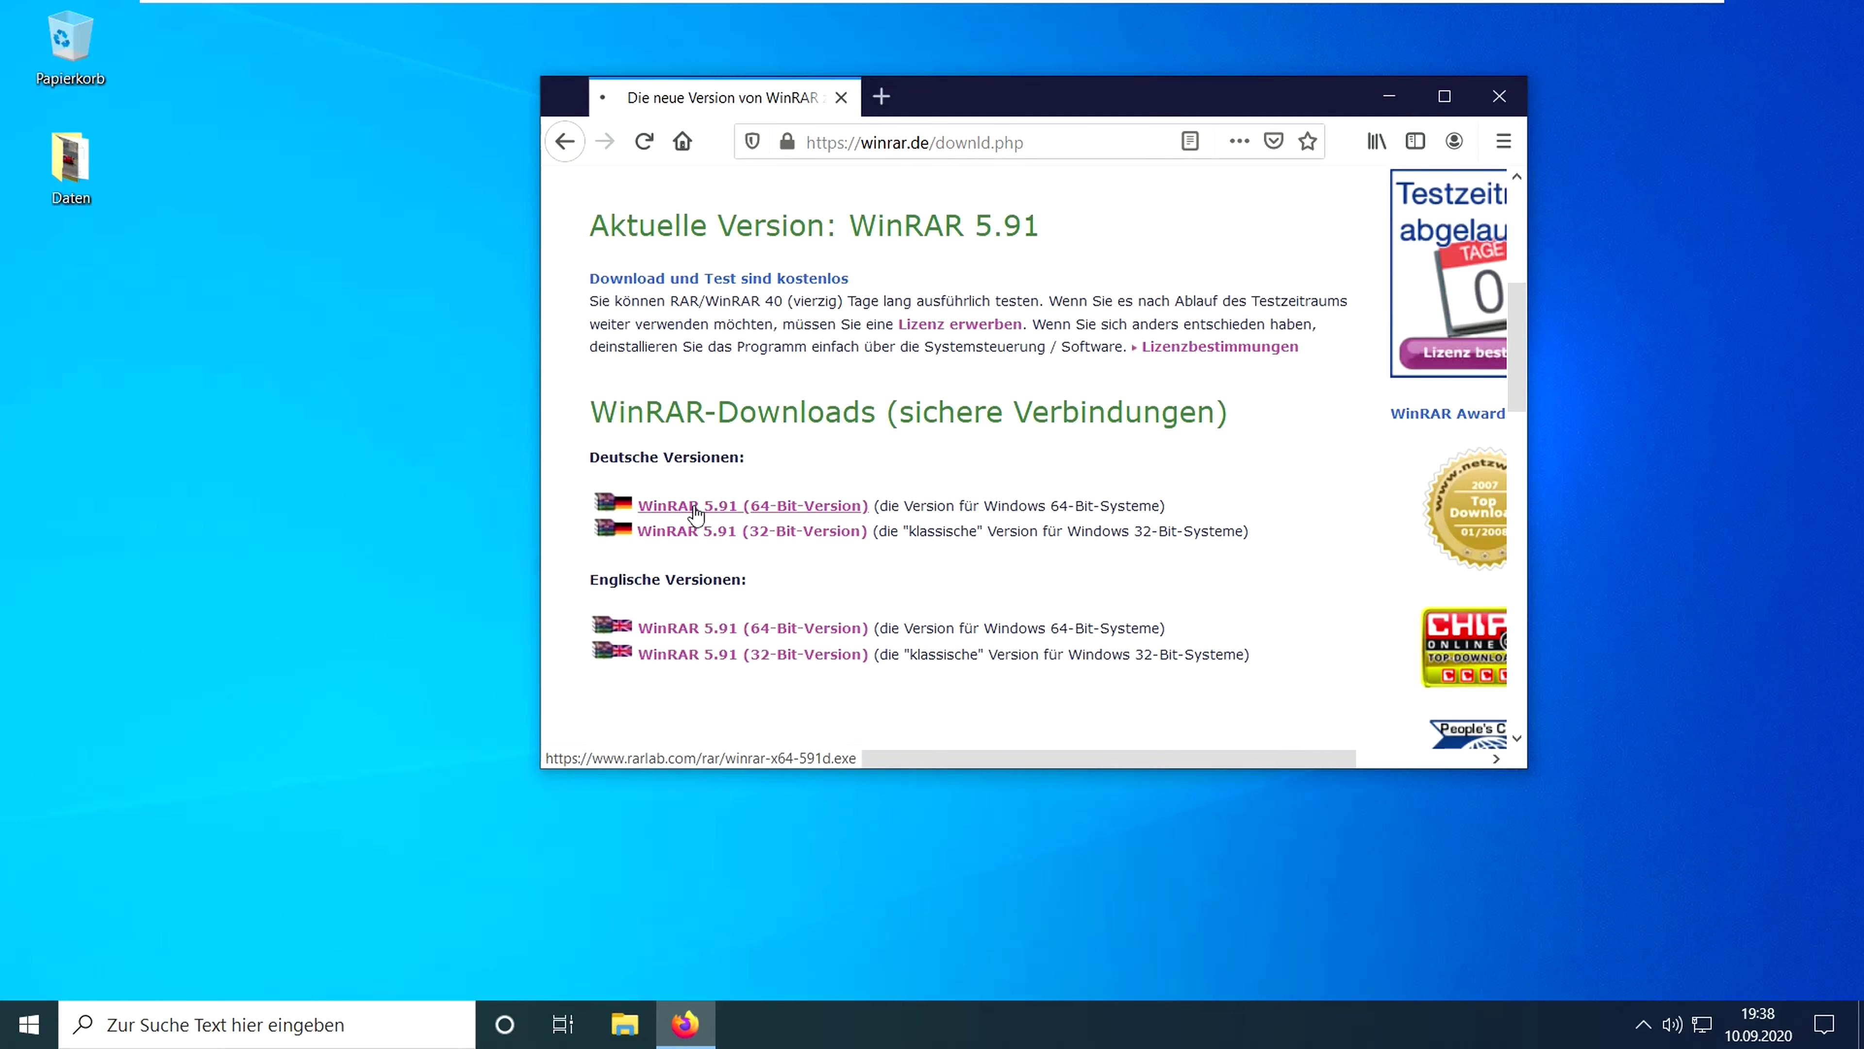
click(1138, 506)
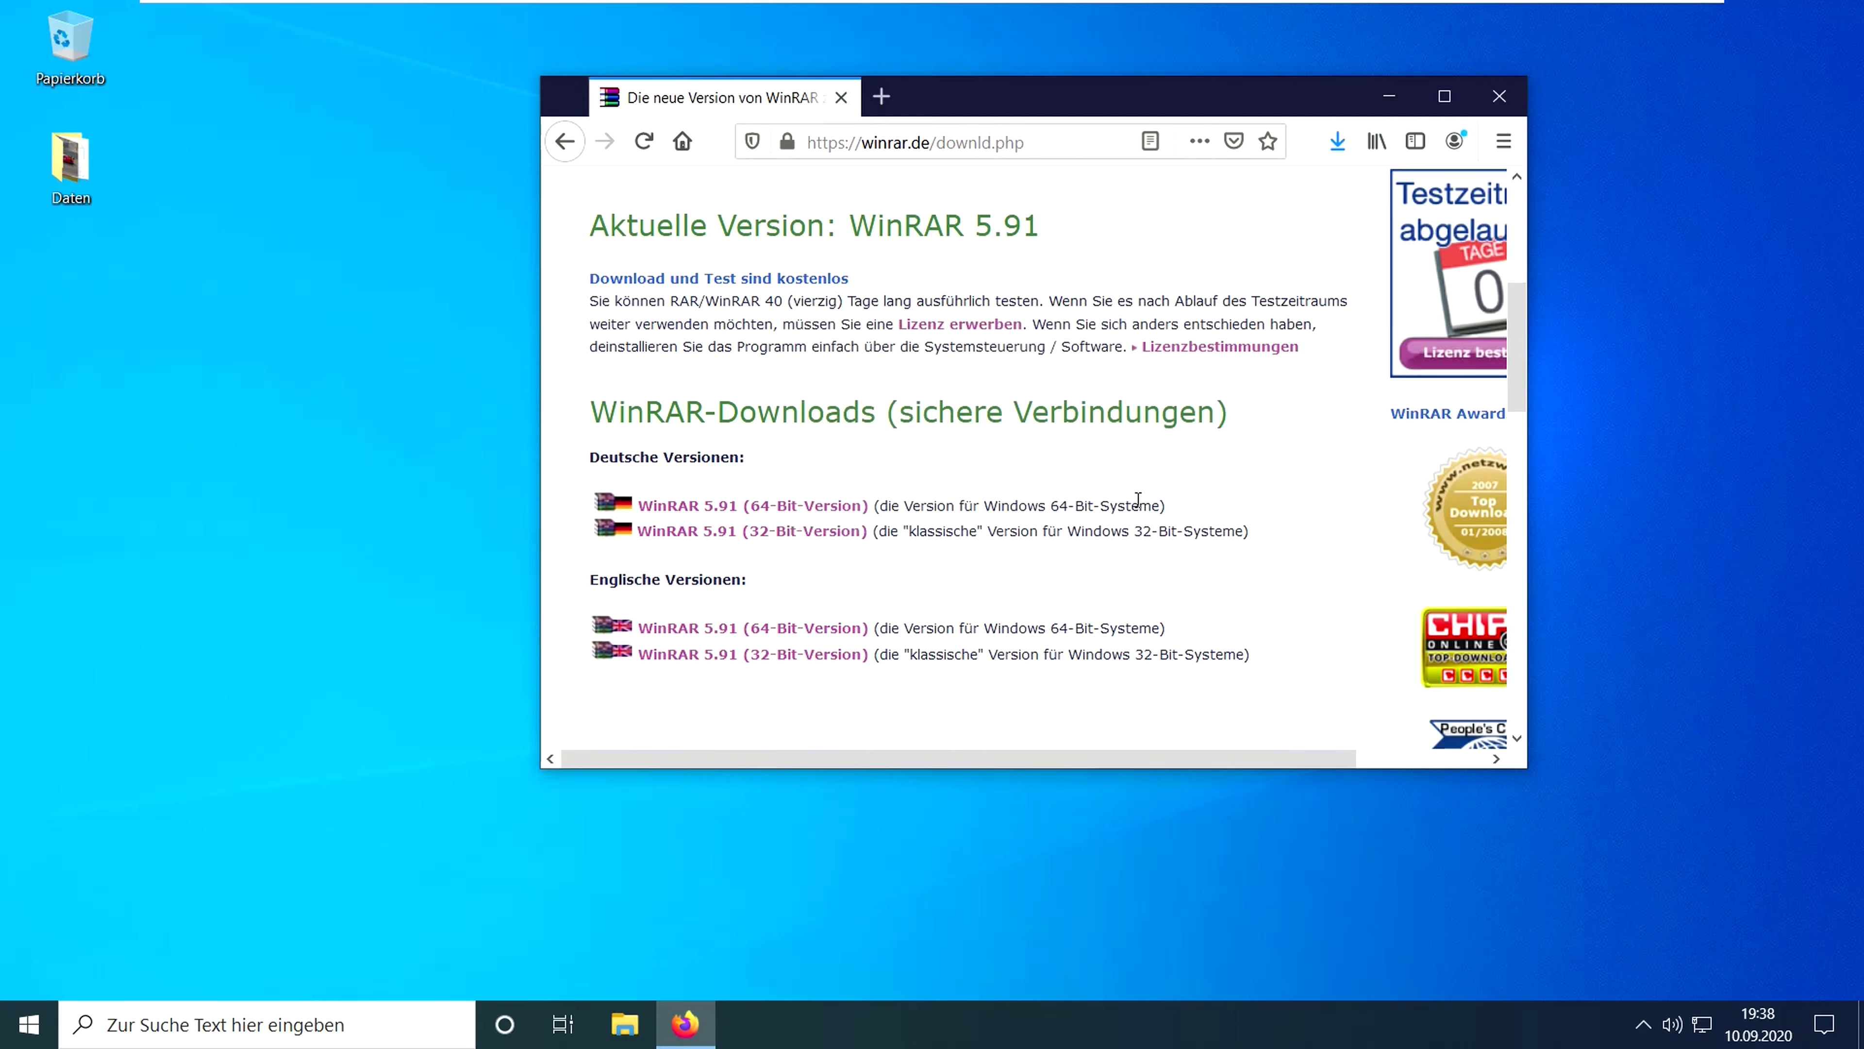
click(976, 206)
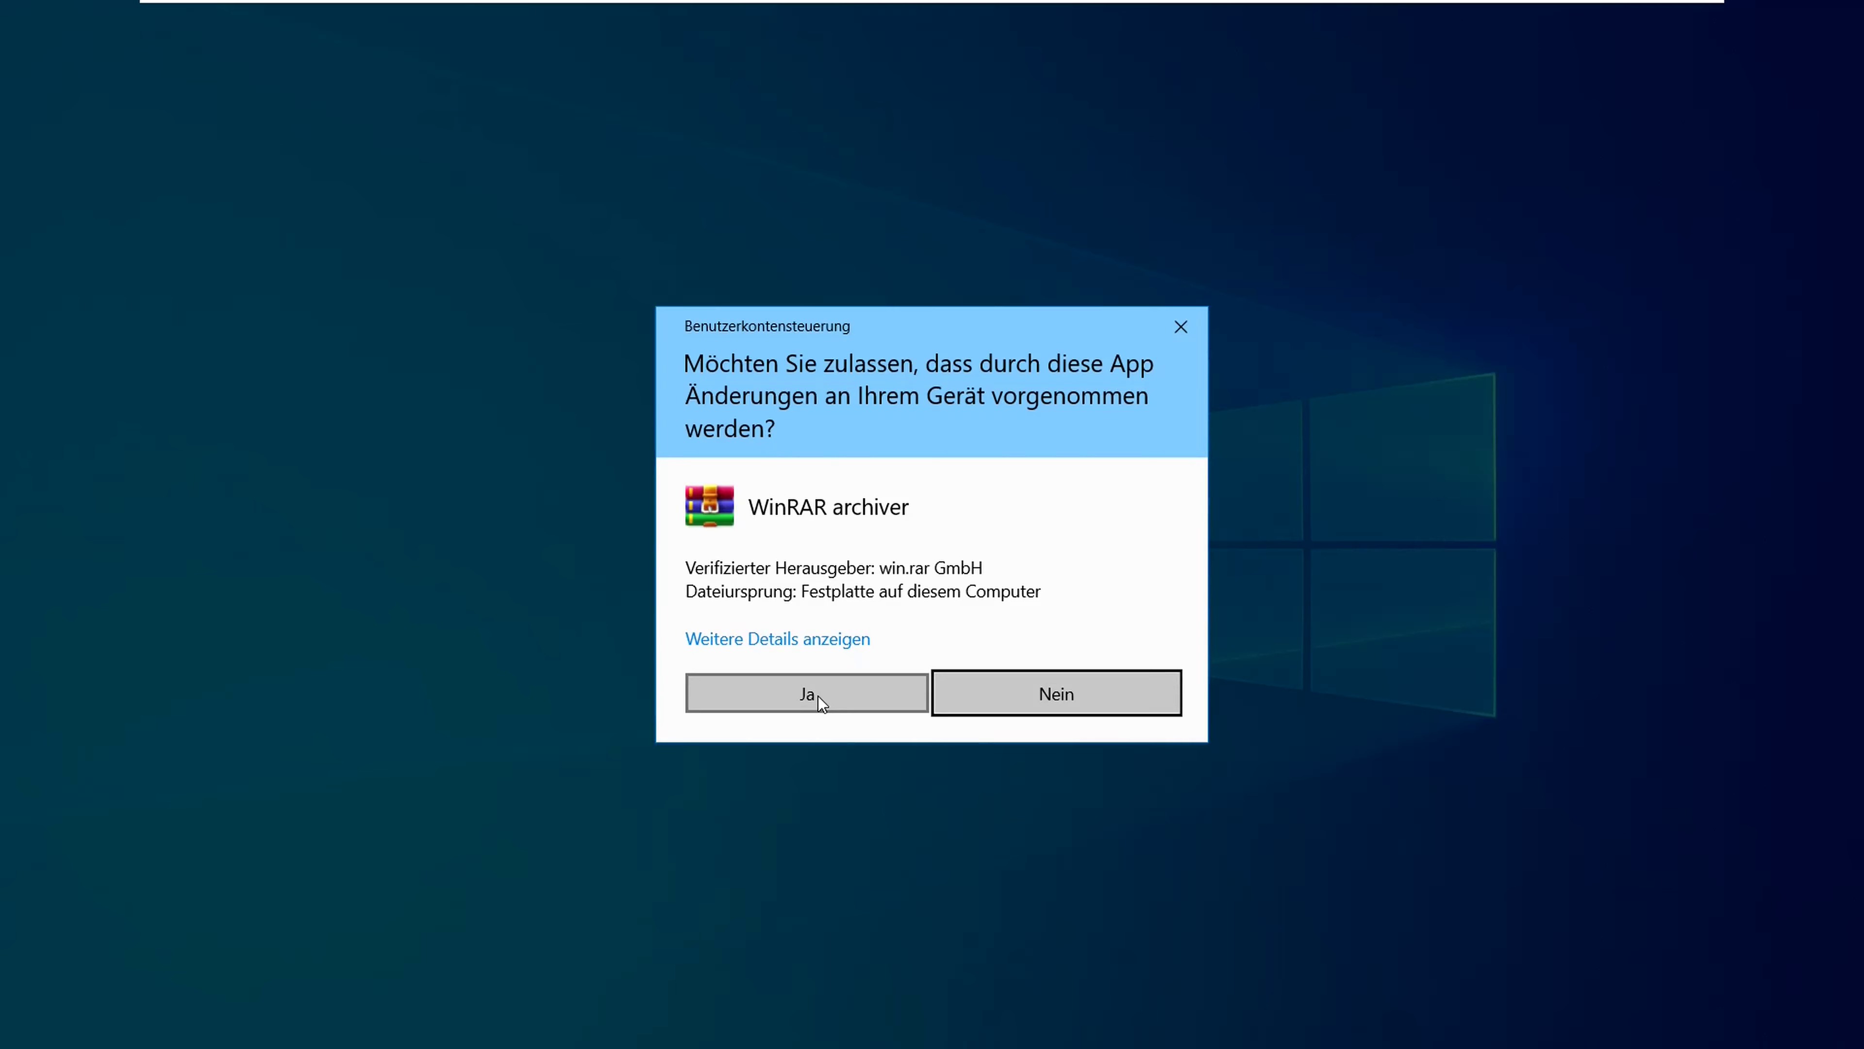
- Approve the UAC prompt, close Firefox, and install WinRAR with default options, closing the shortcuts folder
click(820, 697)
click(1499, 99)
click(864, 749)
click(866, 738)
click(896, 735)
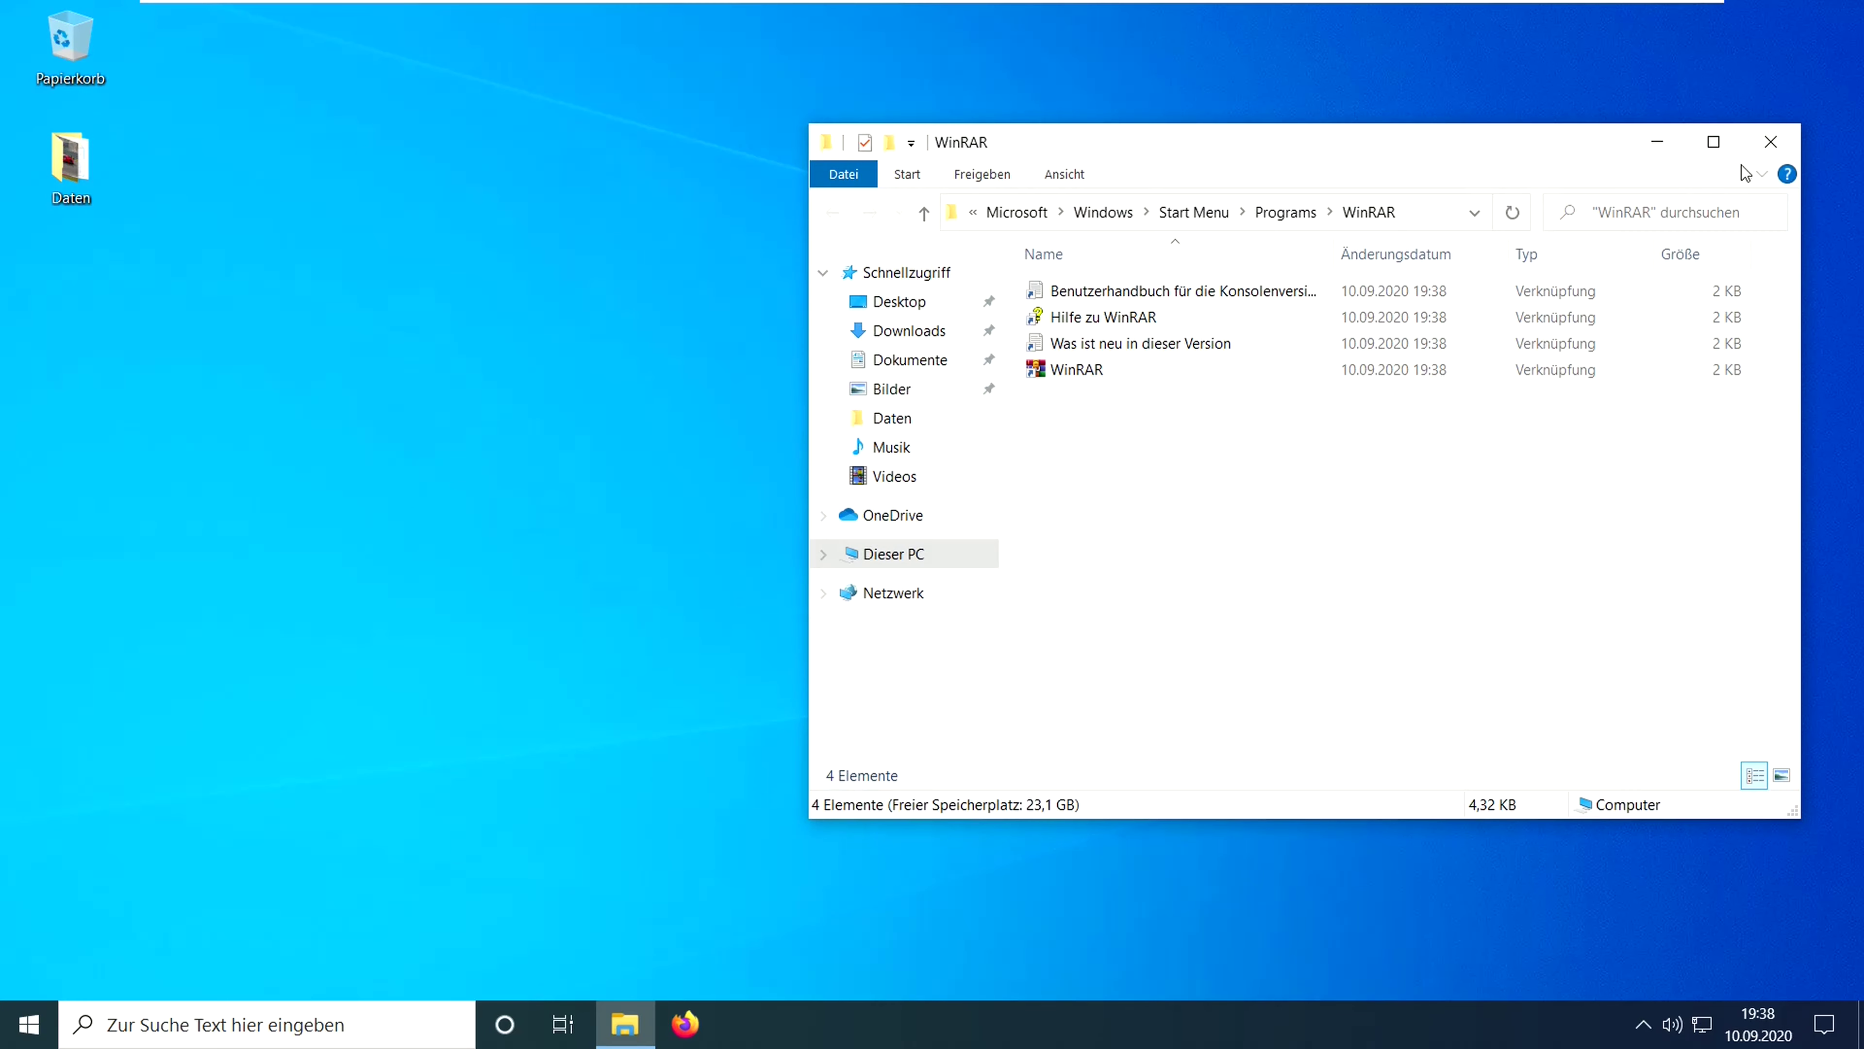
click(1772, 148)
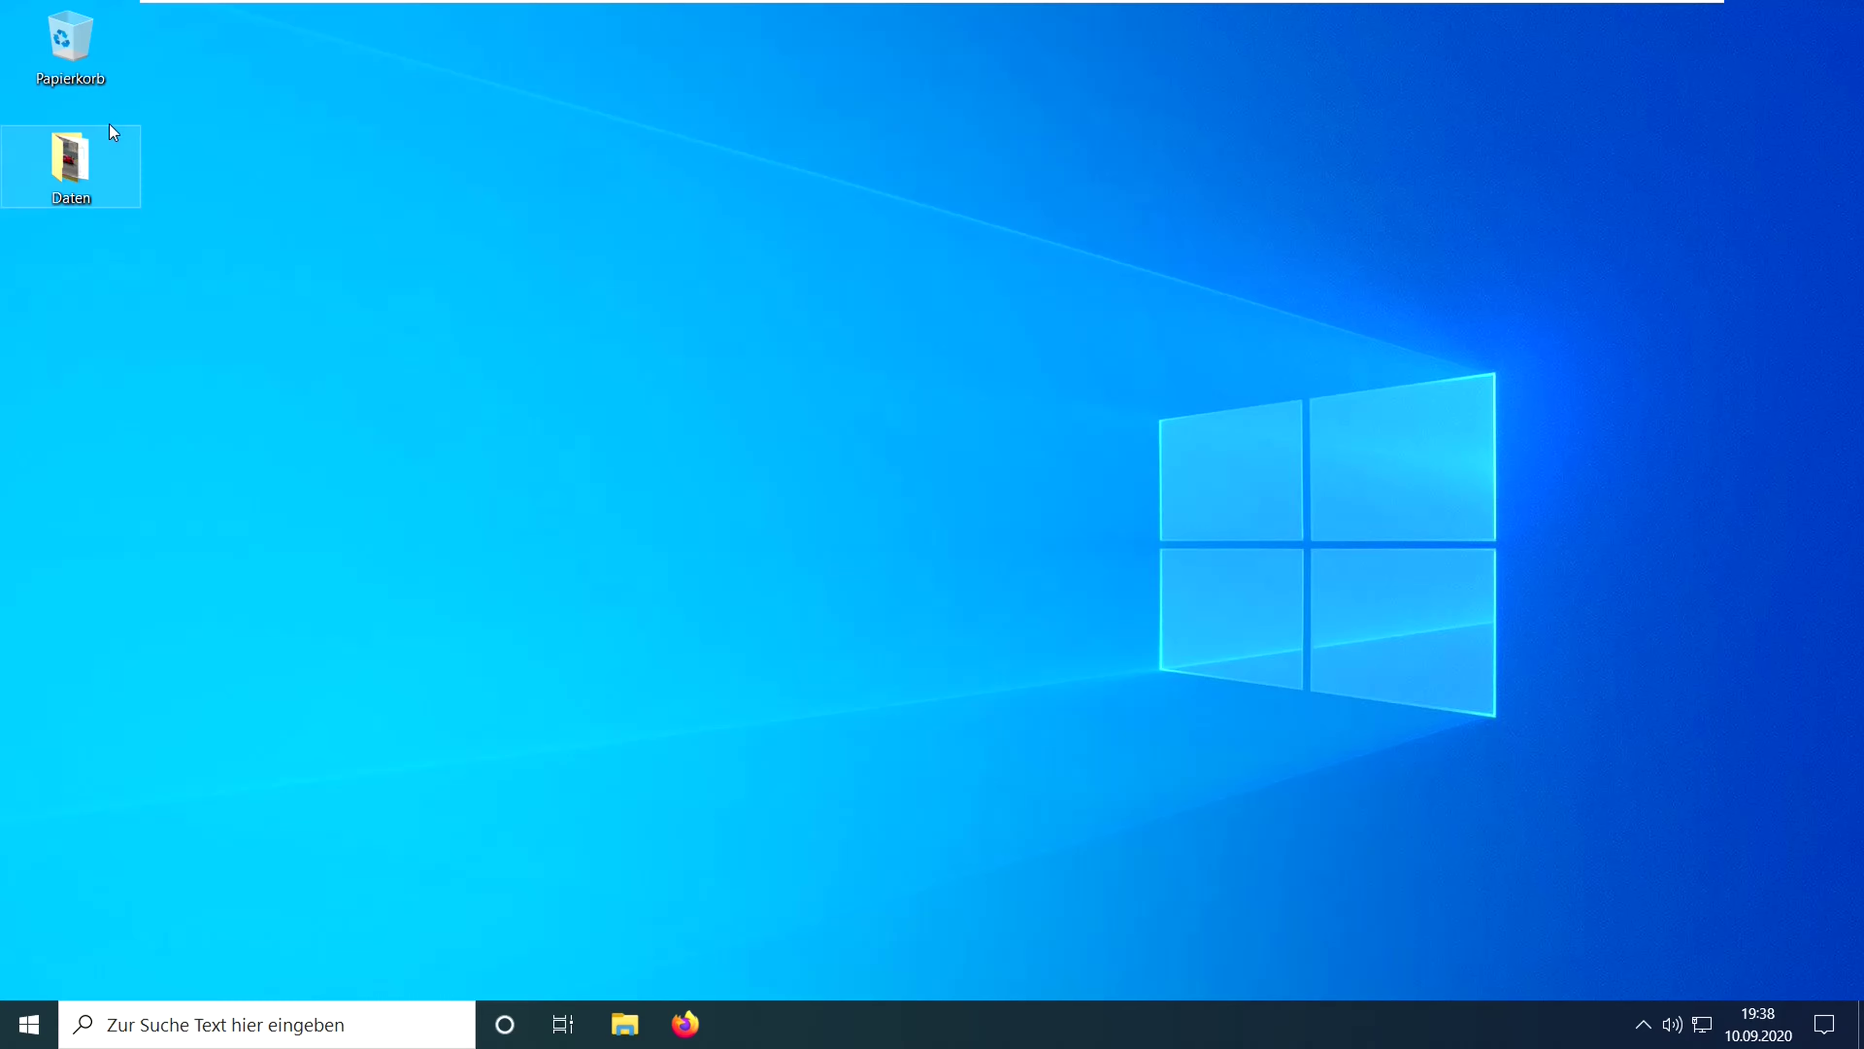
double_click(93, 180)
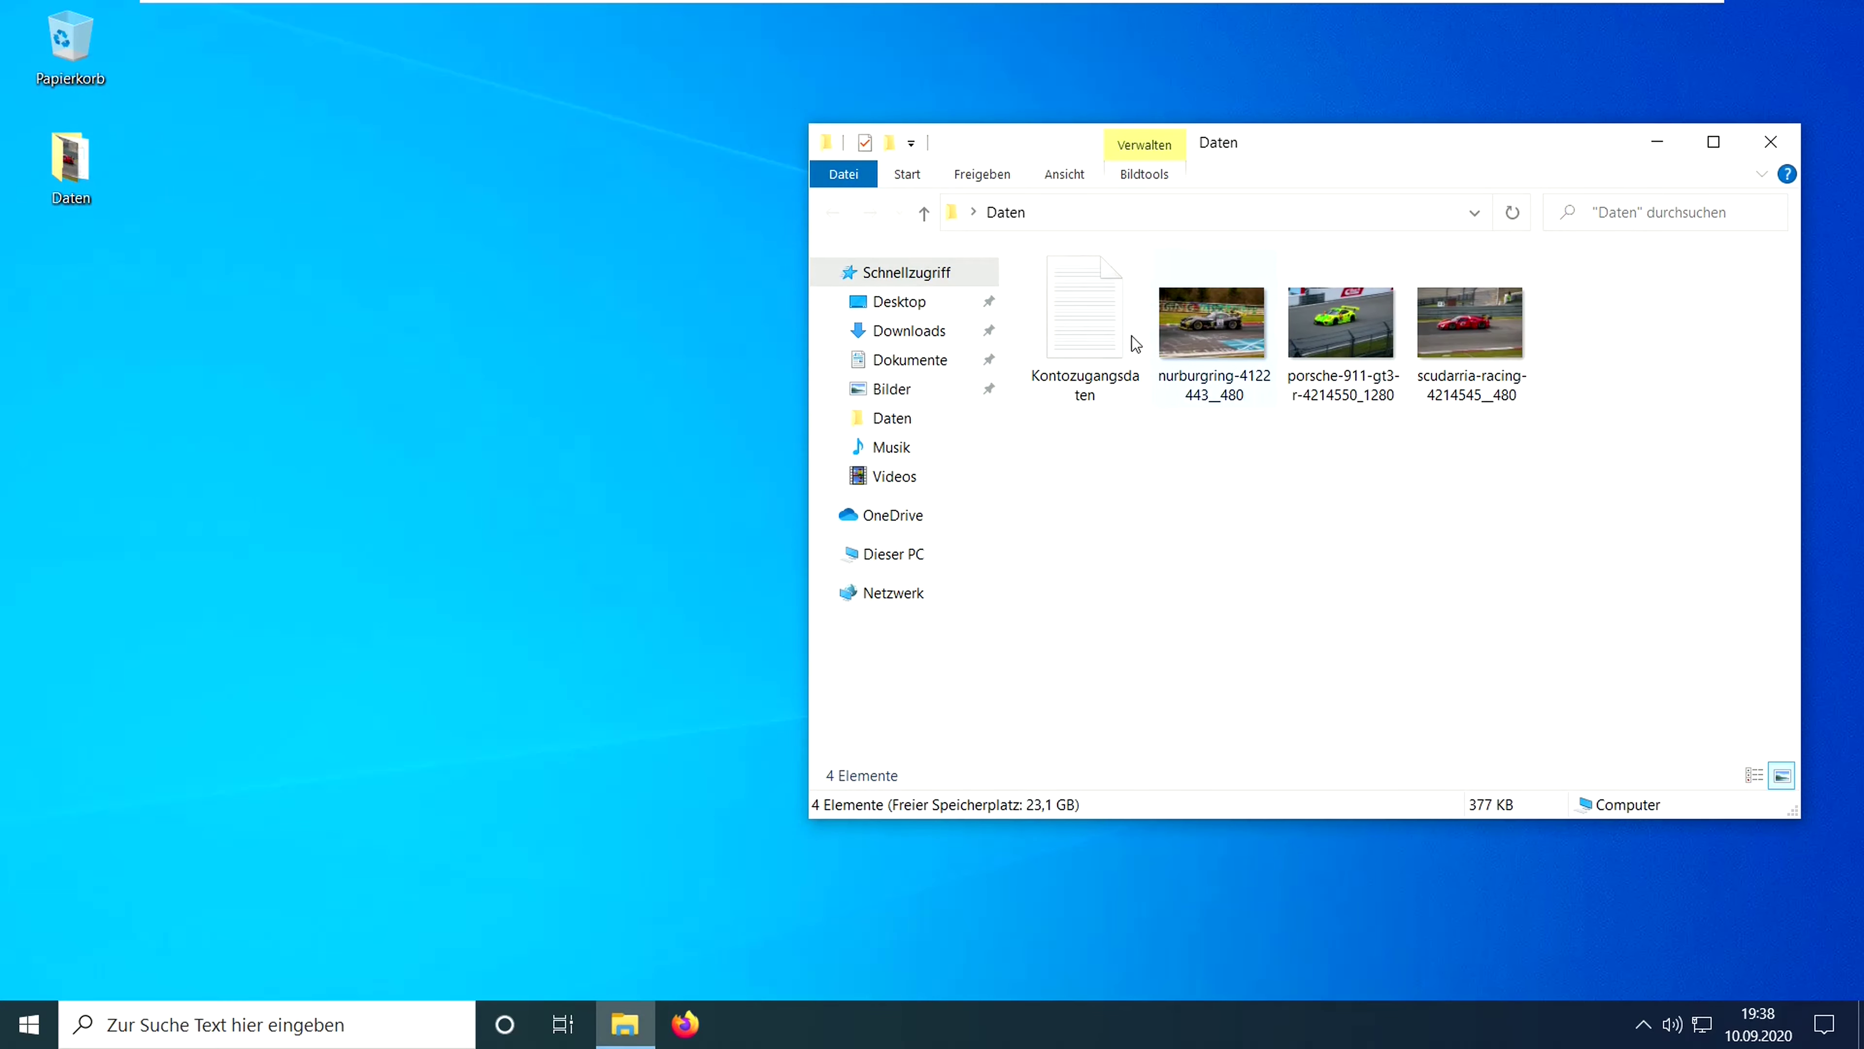
double_click(1088, 296)
click(870, 177)
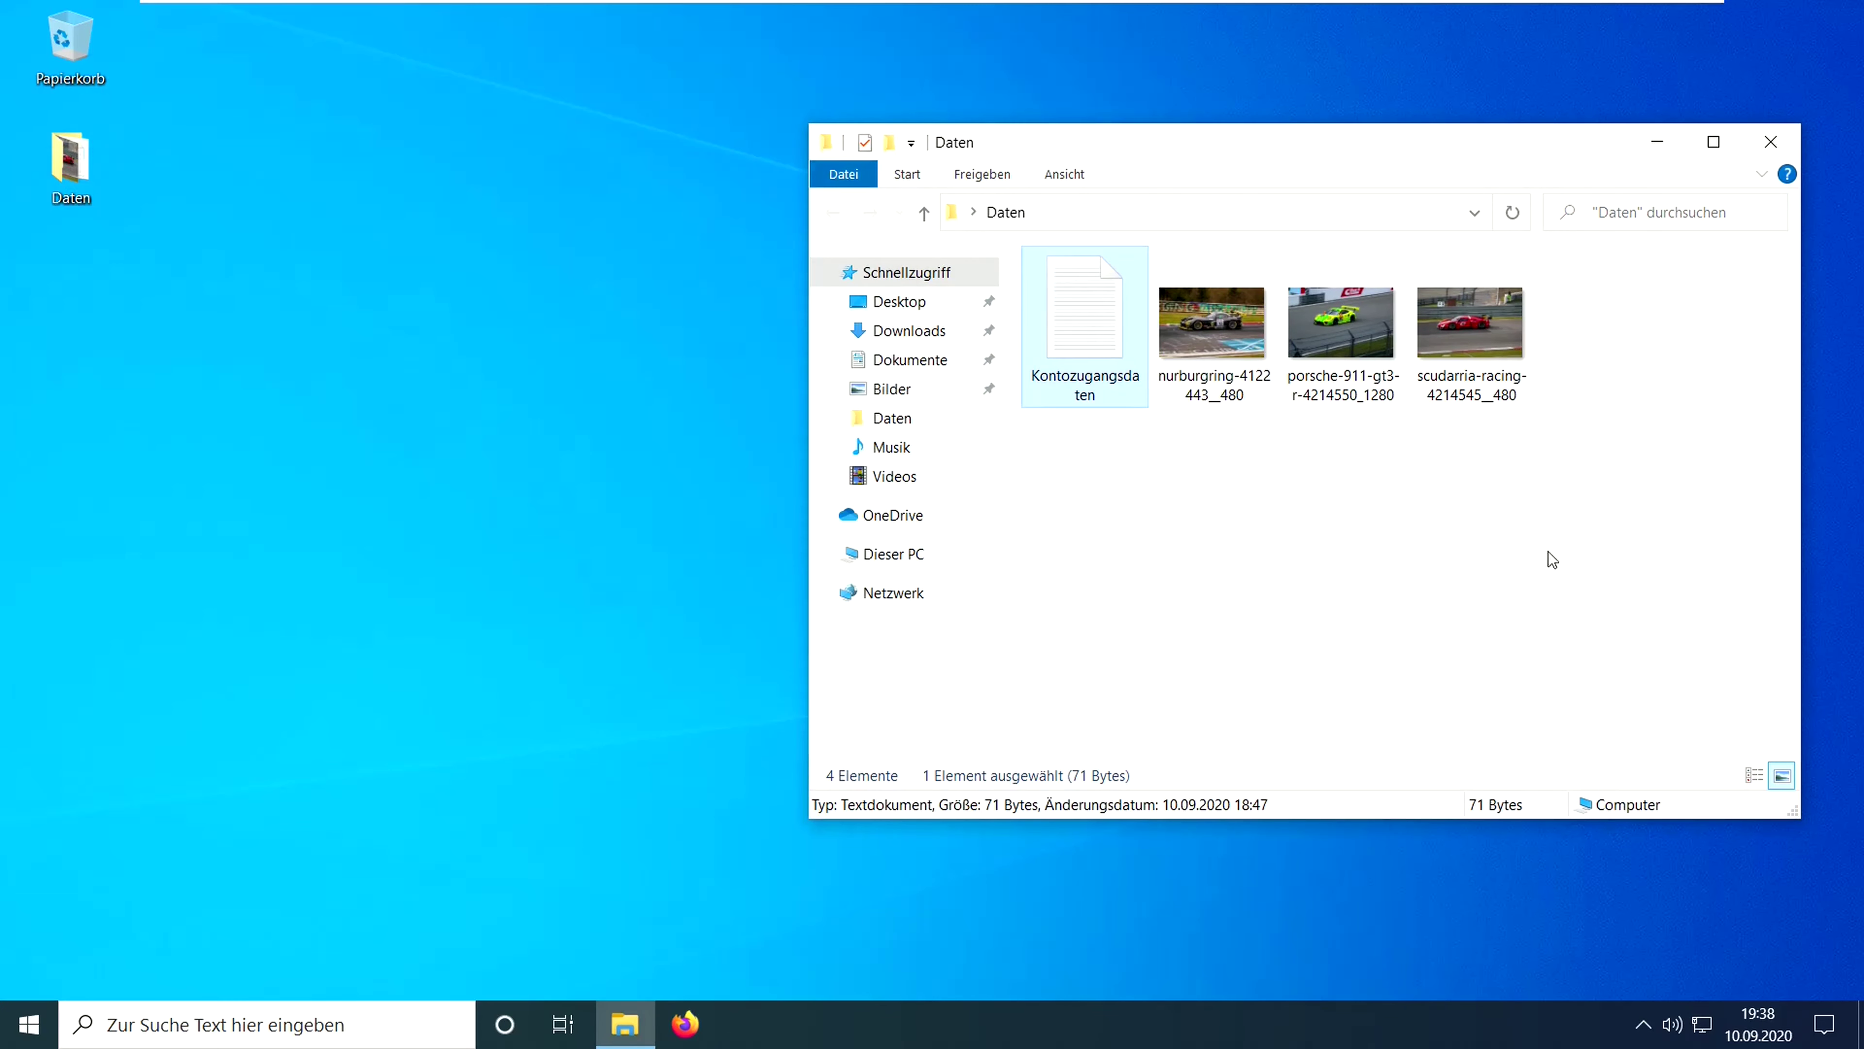
click(1552, 560)
click(1771, 142)
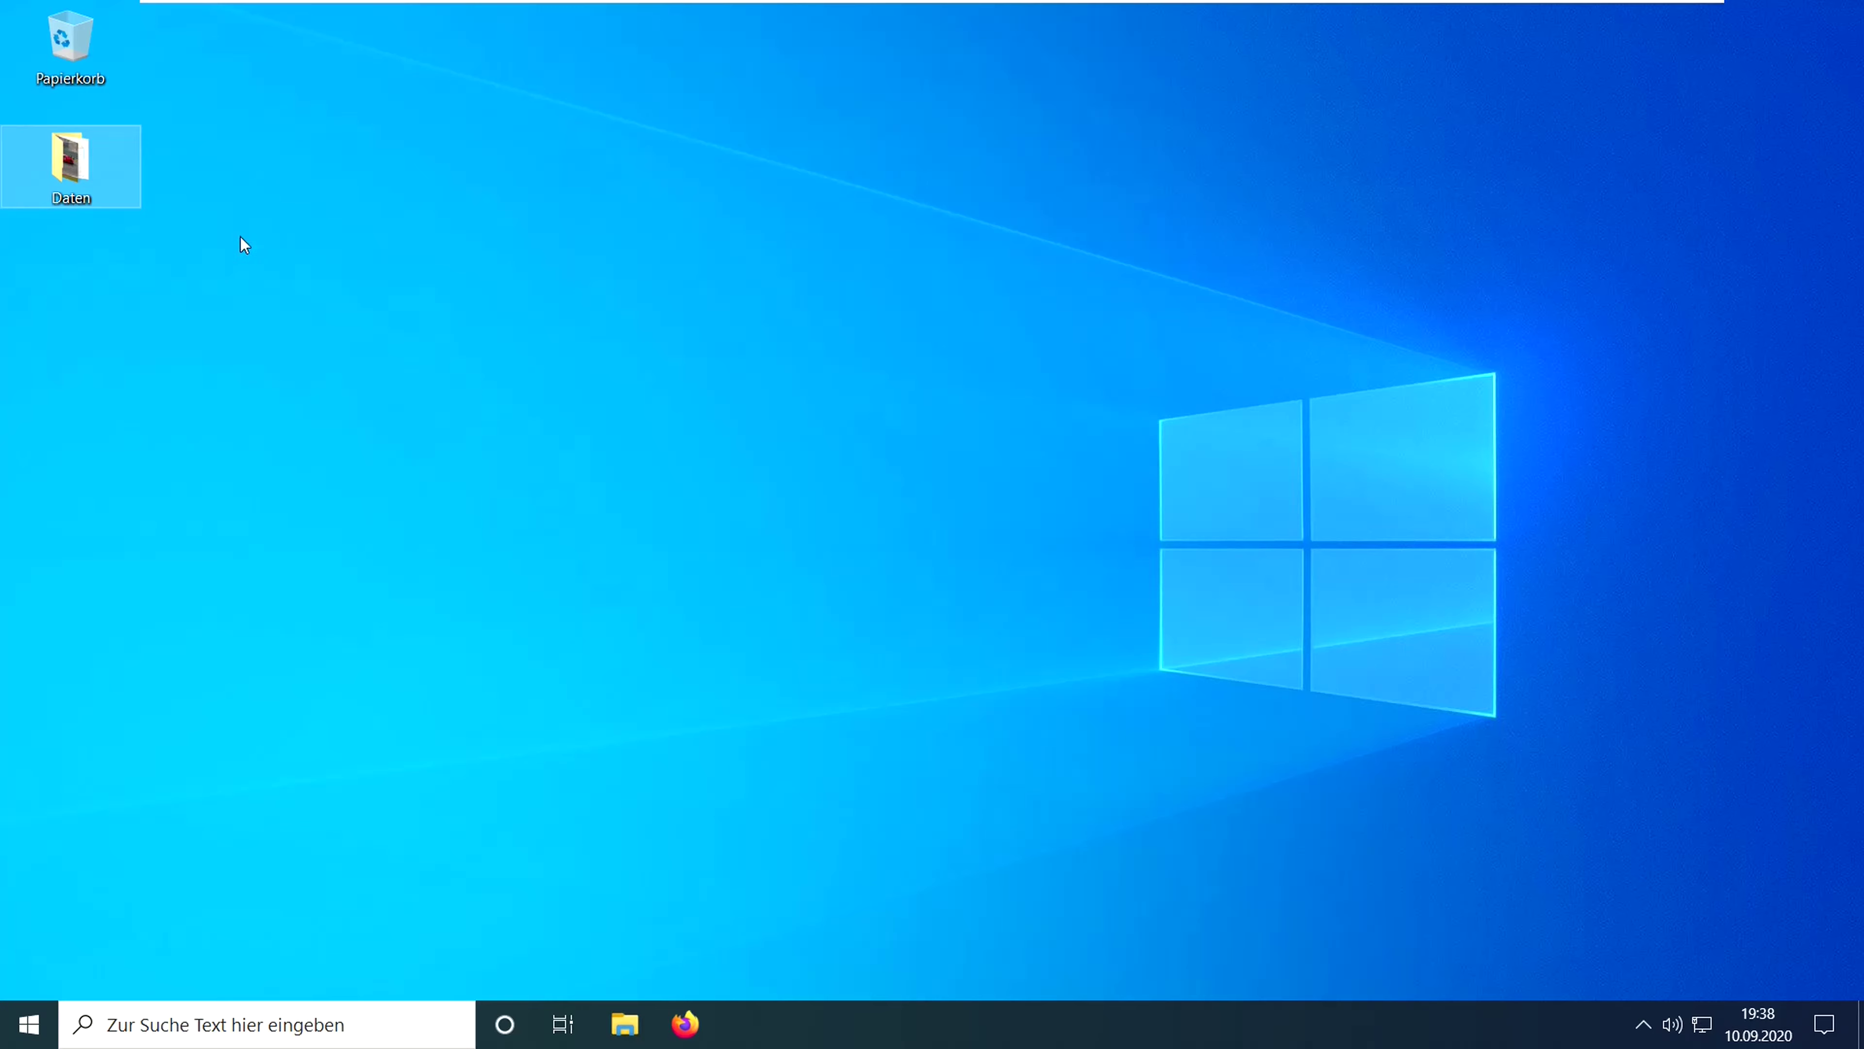
click(185, 283)
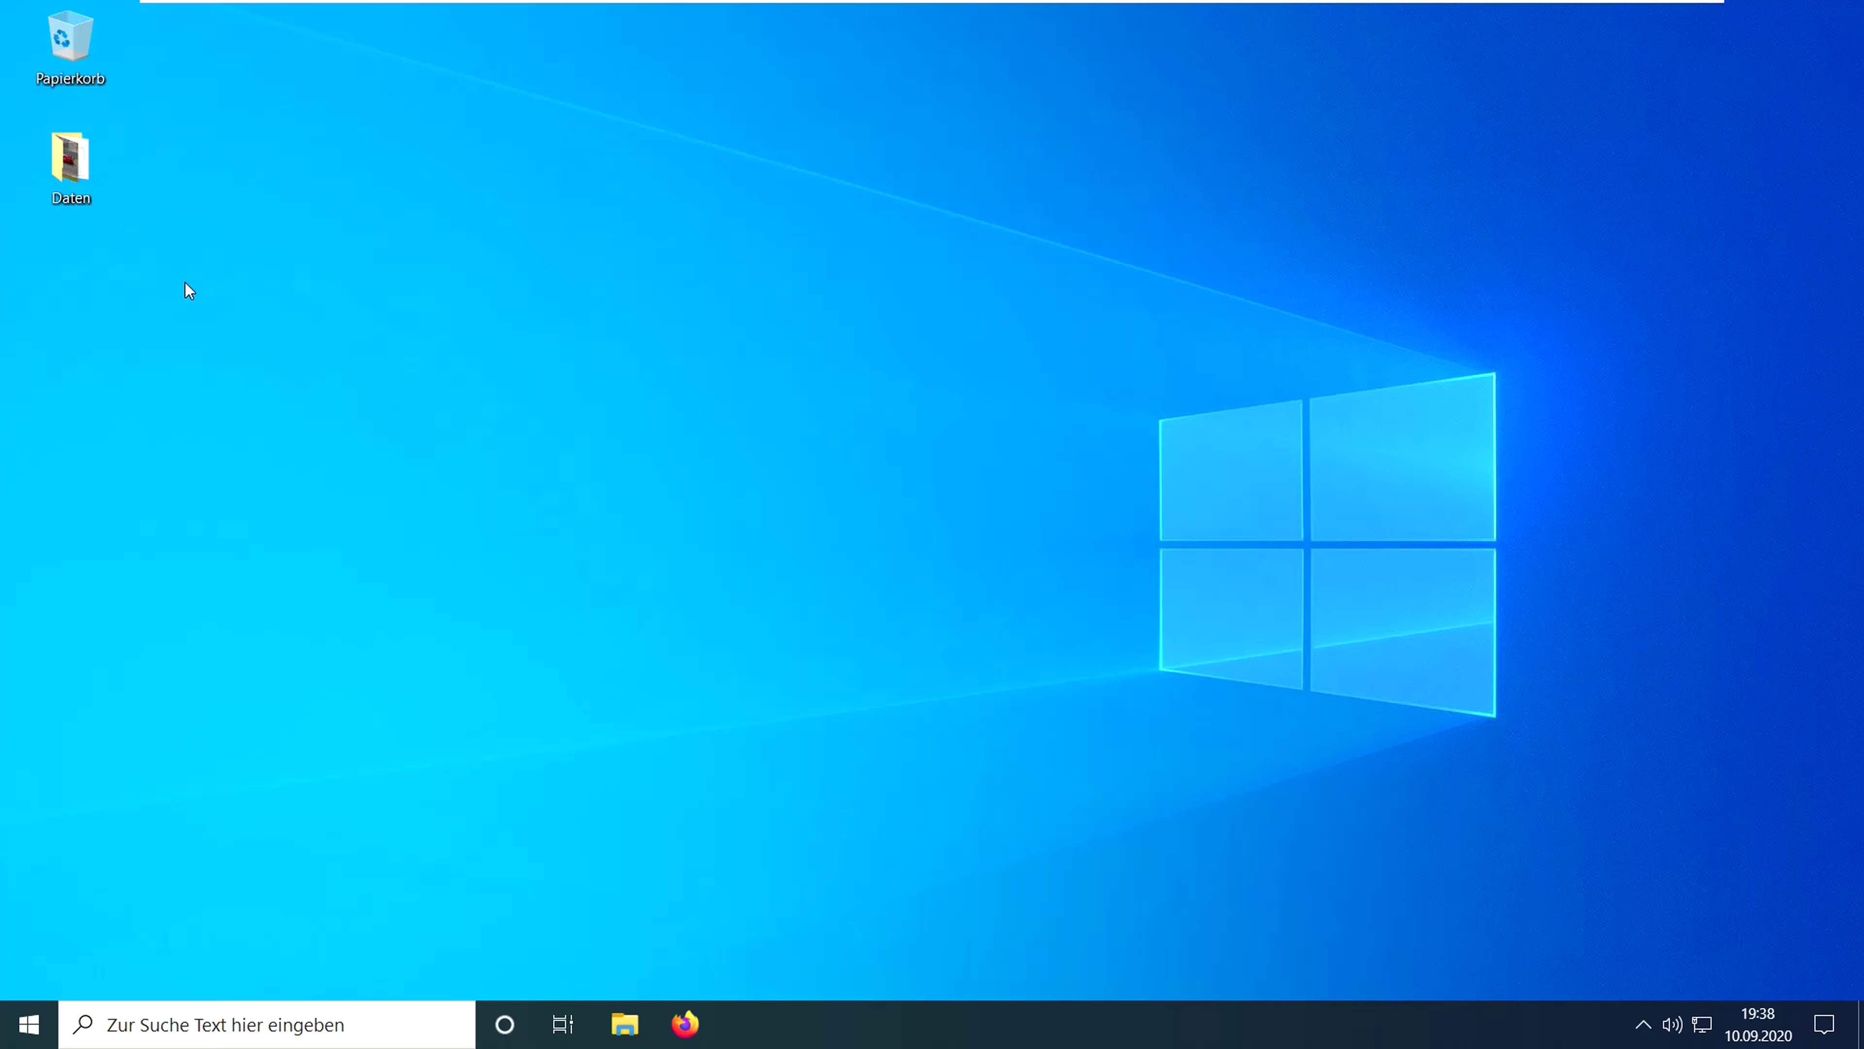
click(73, 163)
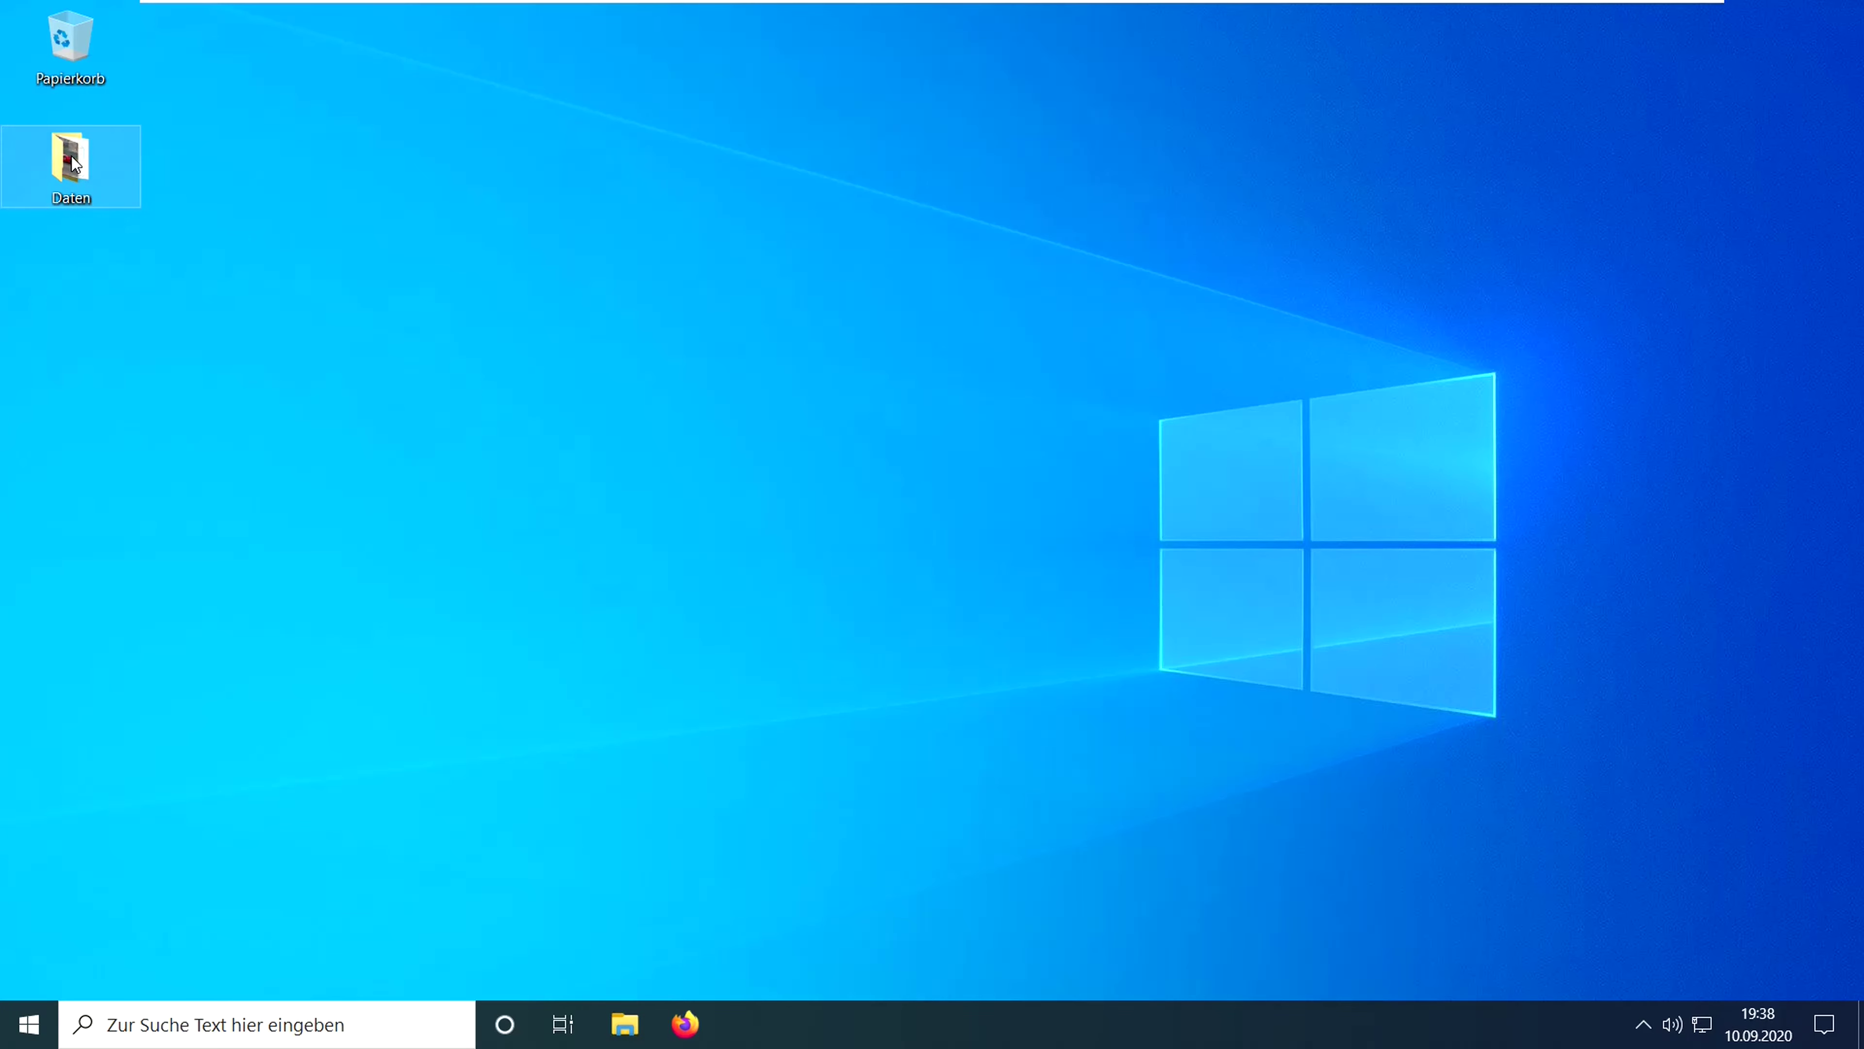
- Add the Daten folder to Daten.rar with a password set twice and encrypted file names
right_click(72, 156)
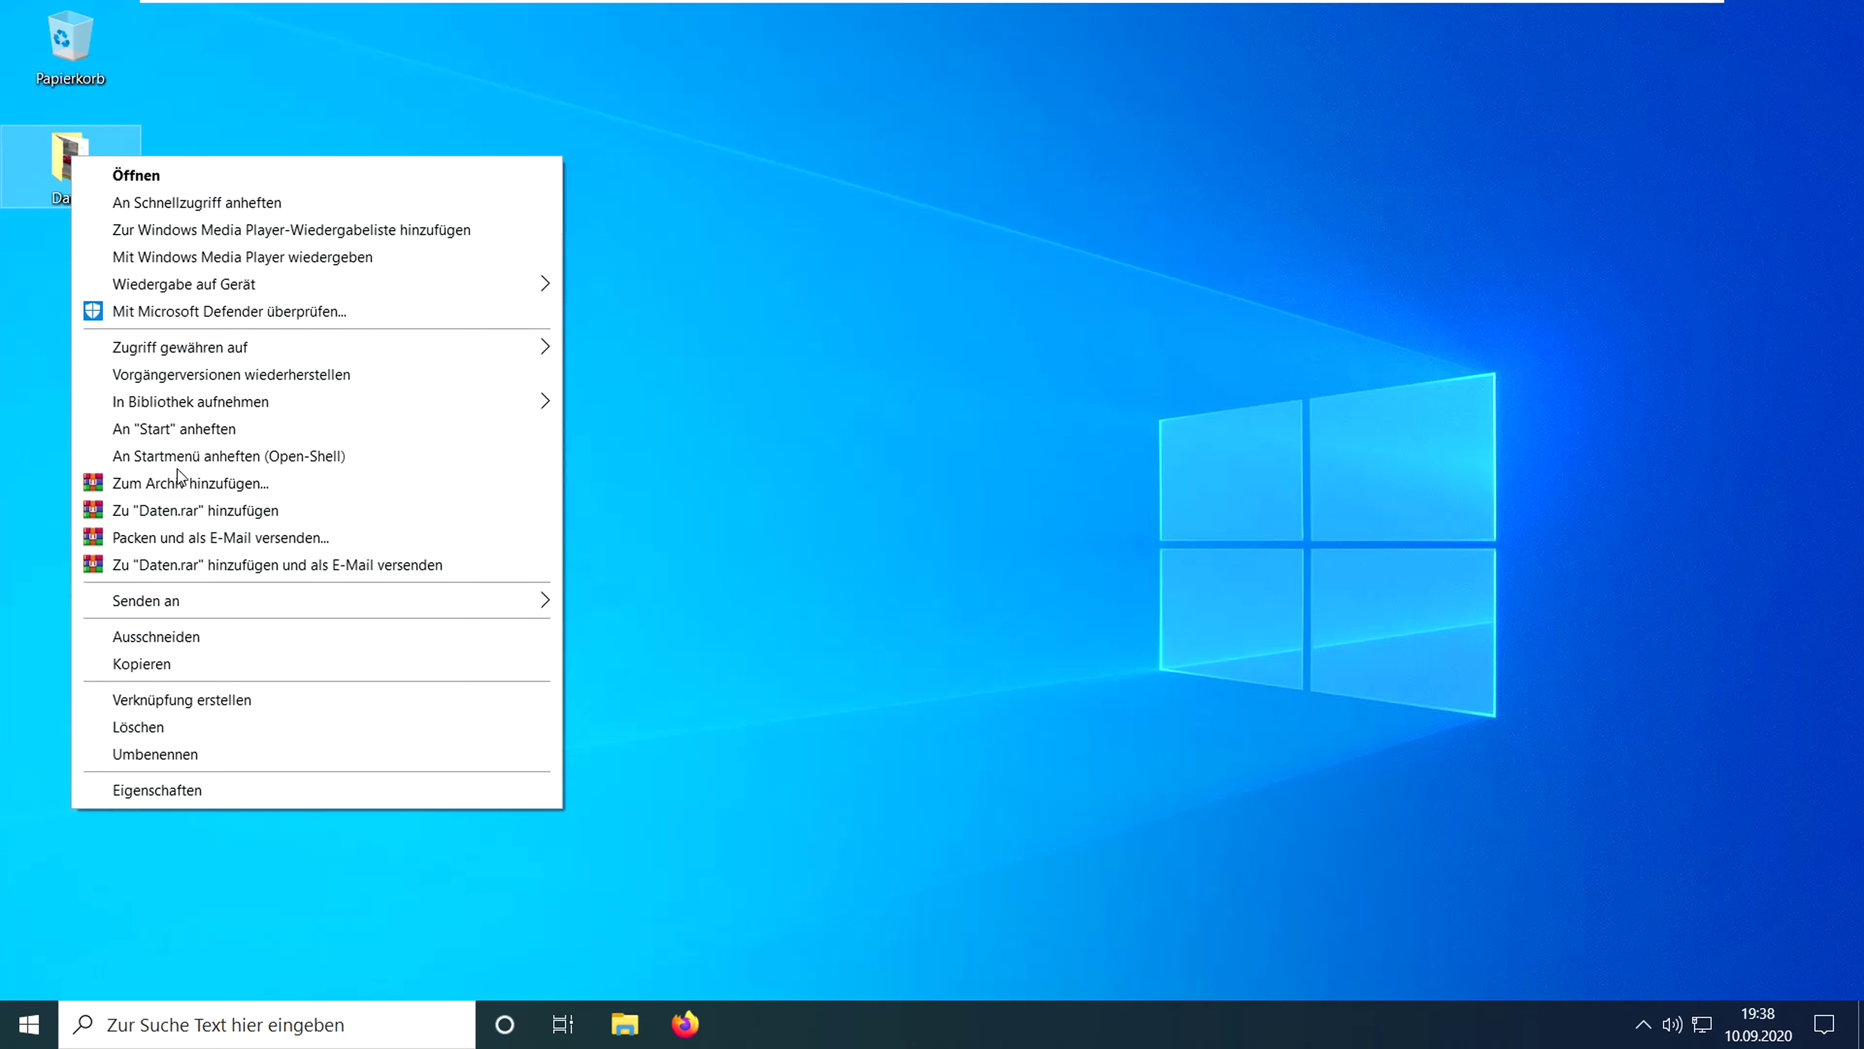
click(157, 484)
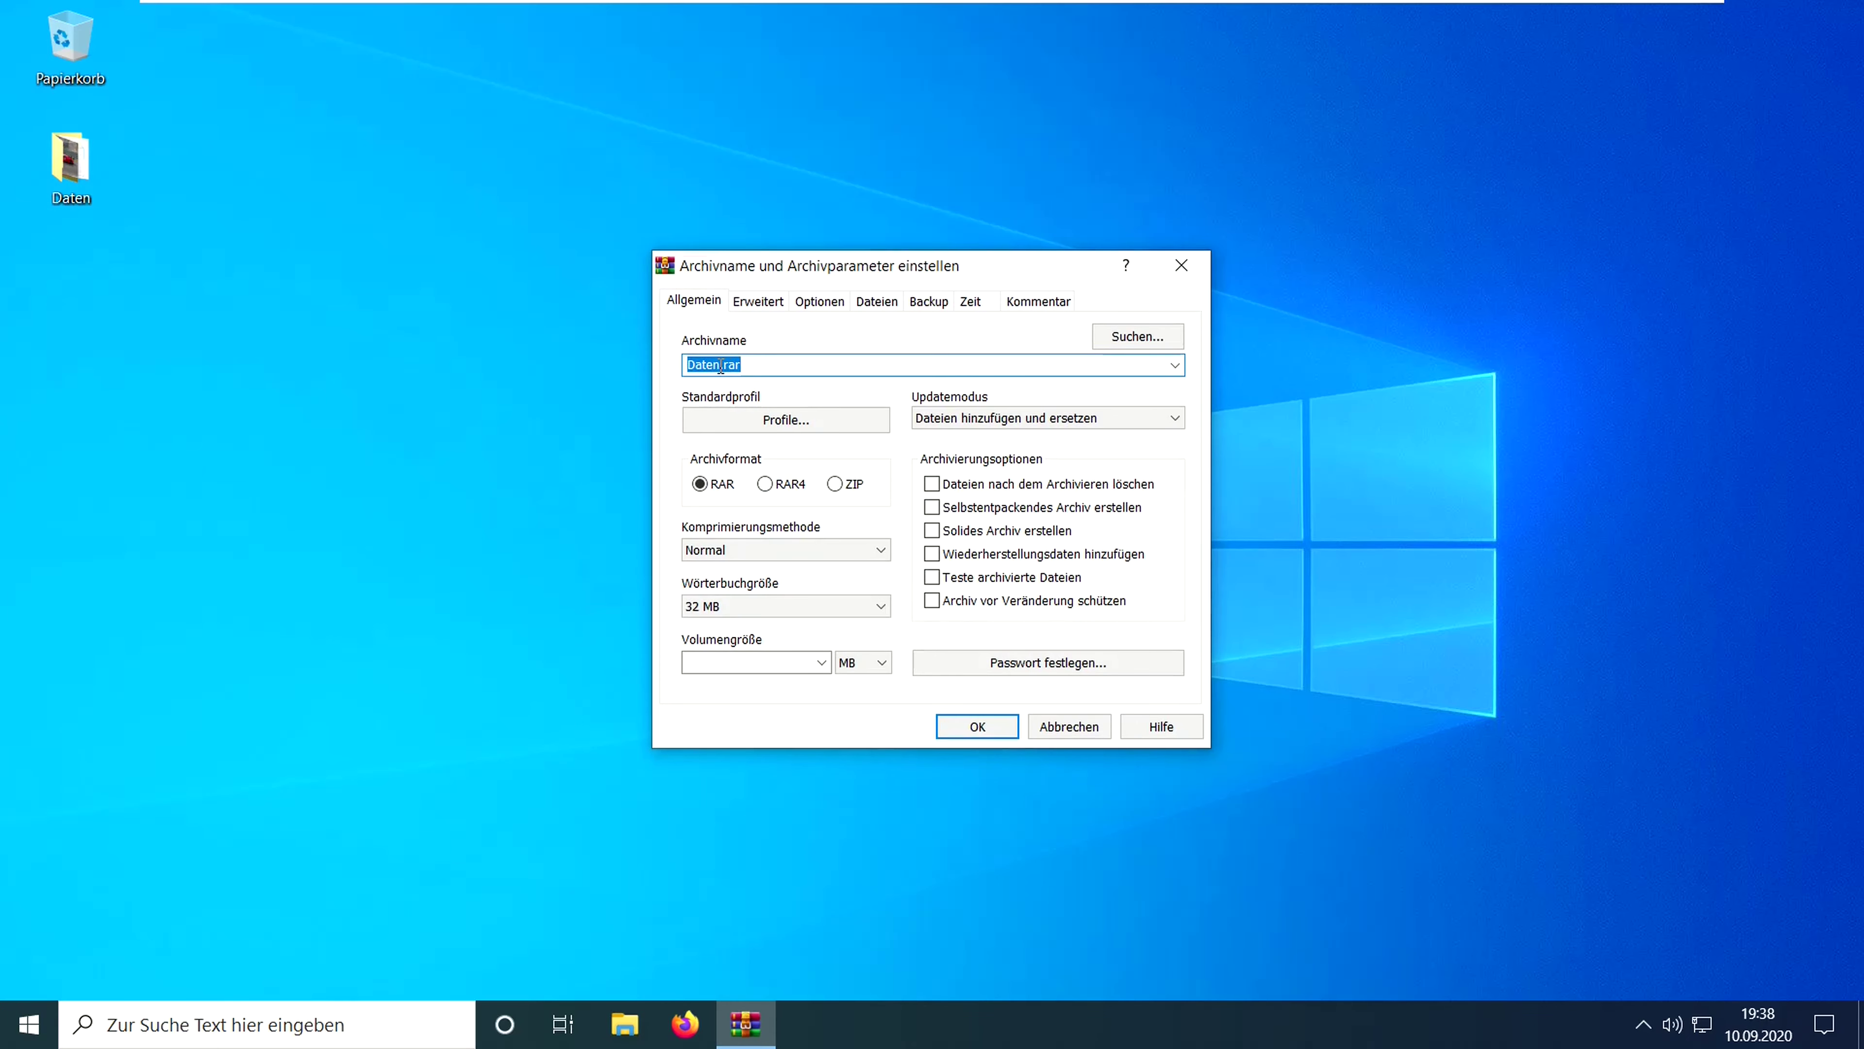
click(720, 365)
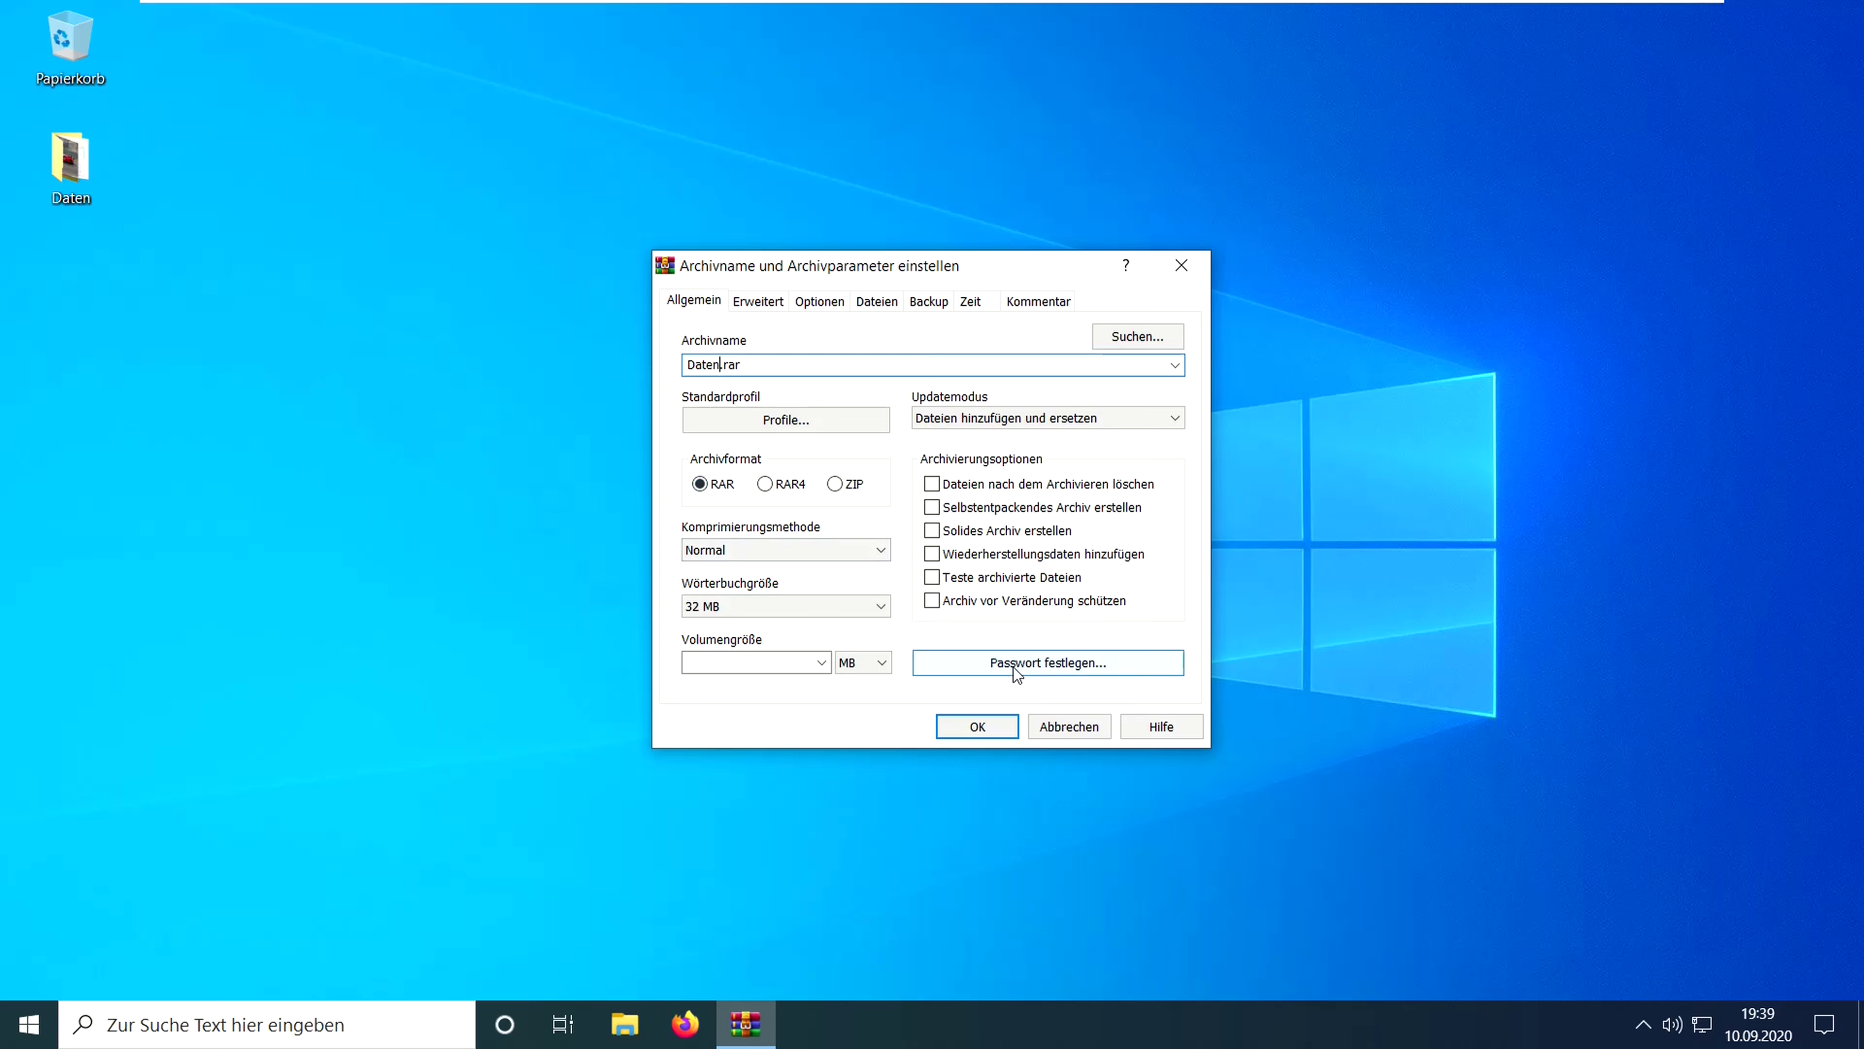
click(1028, 662)
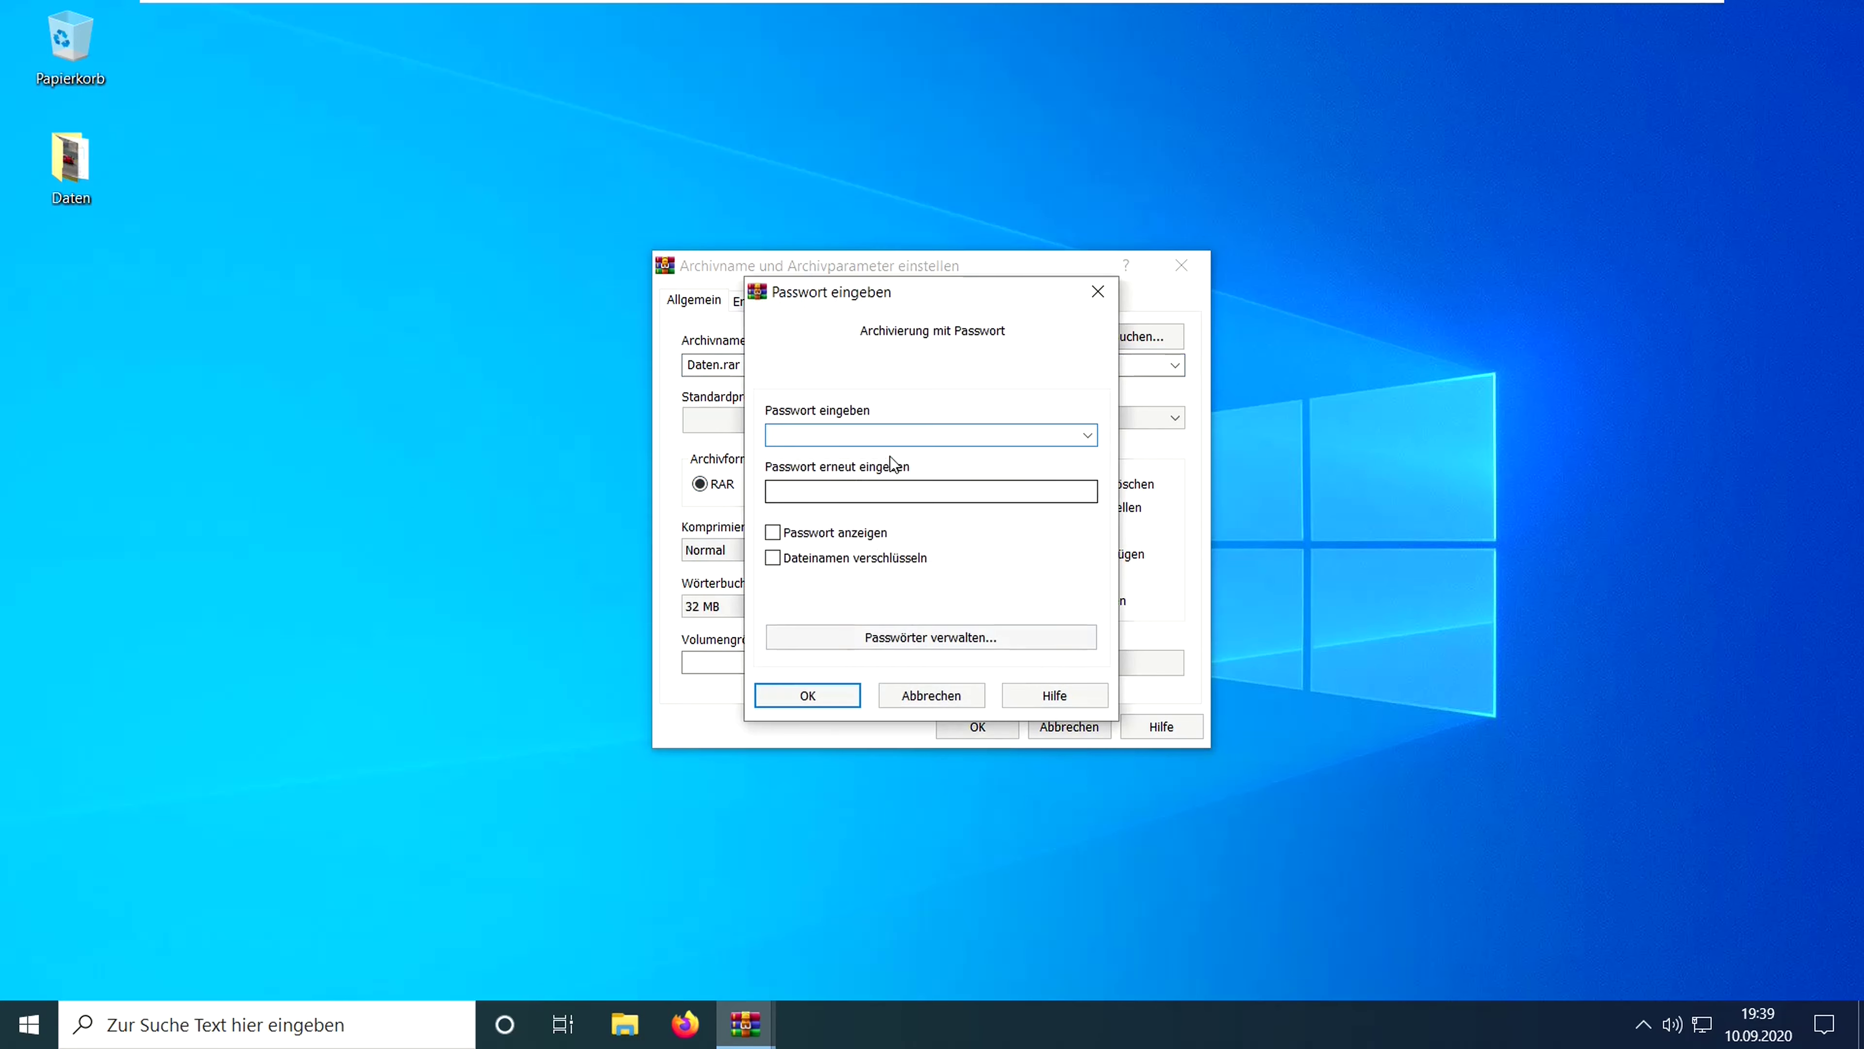
text(•••)
click(826, 490)
text(•••)
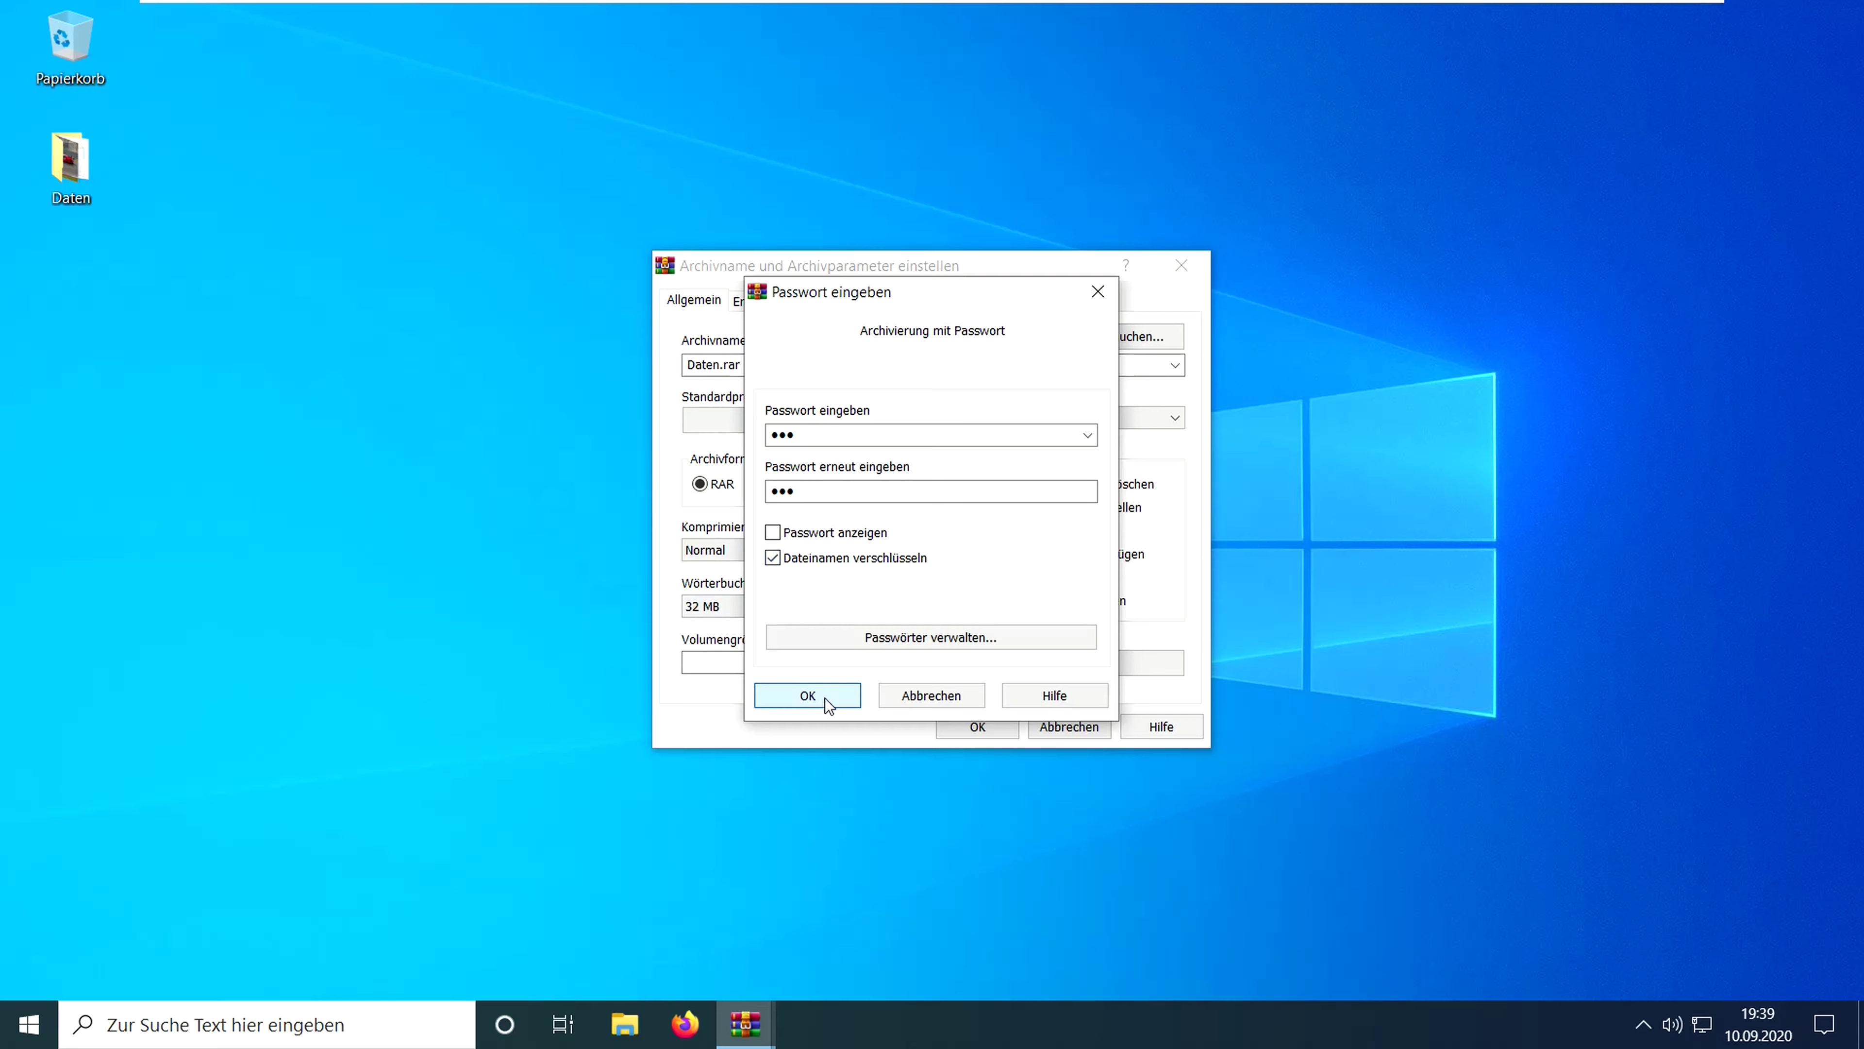
click(807, 695)
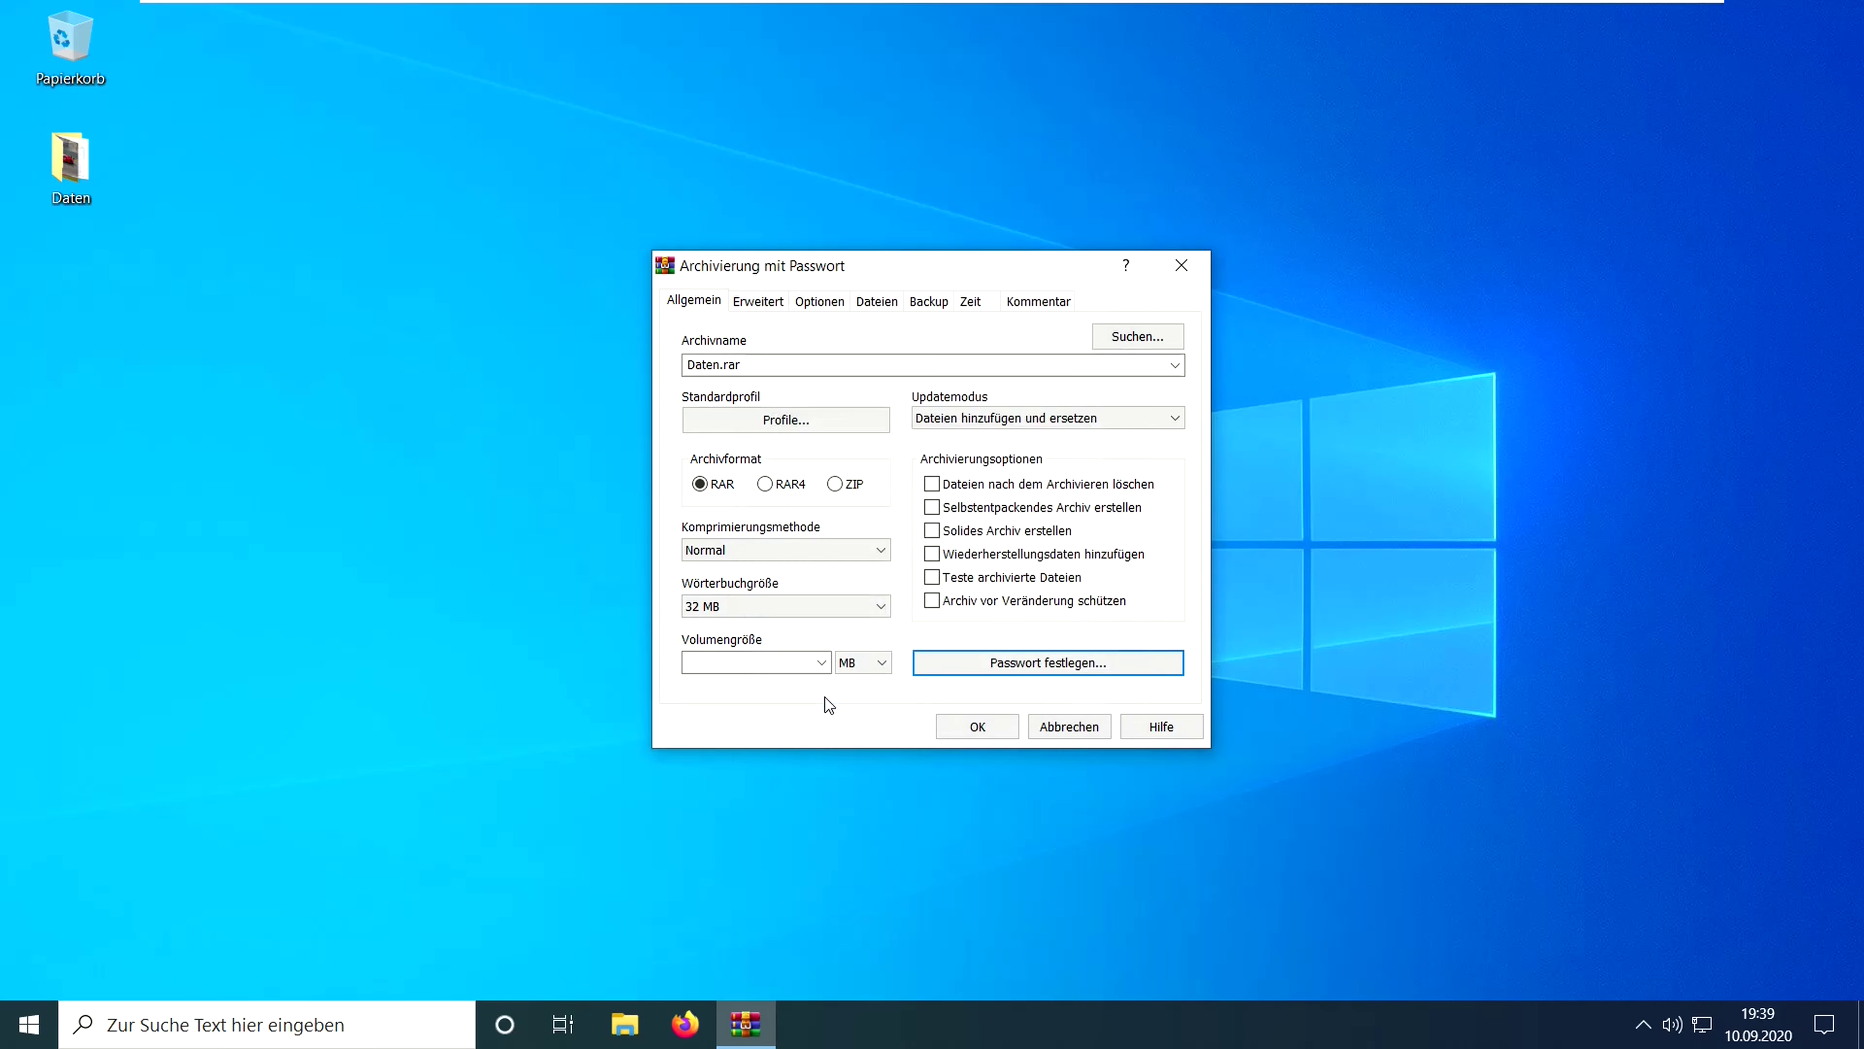
click(969, 725)
click(284, 345)
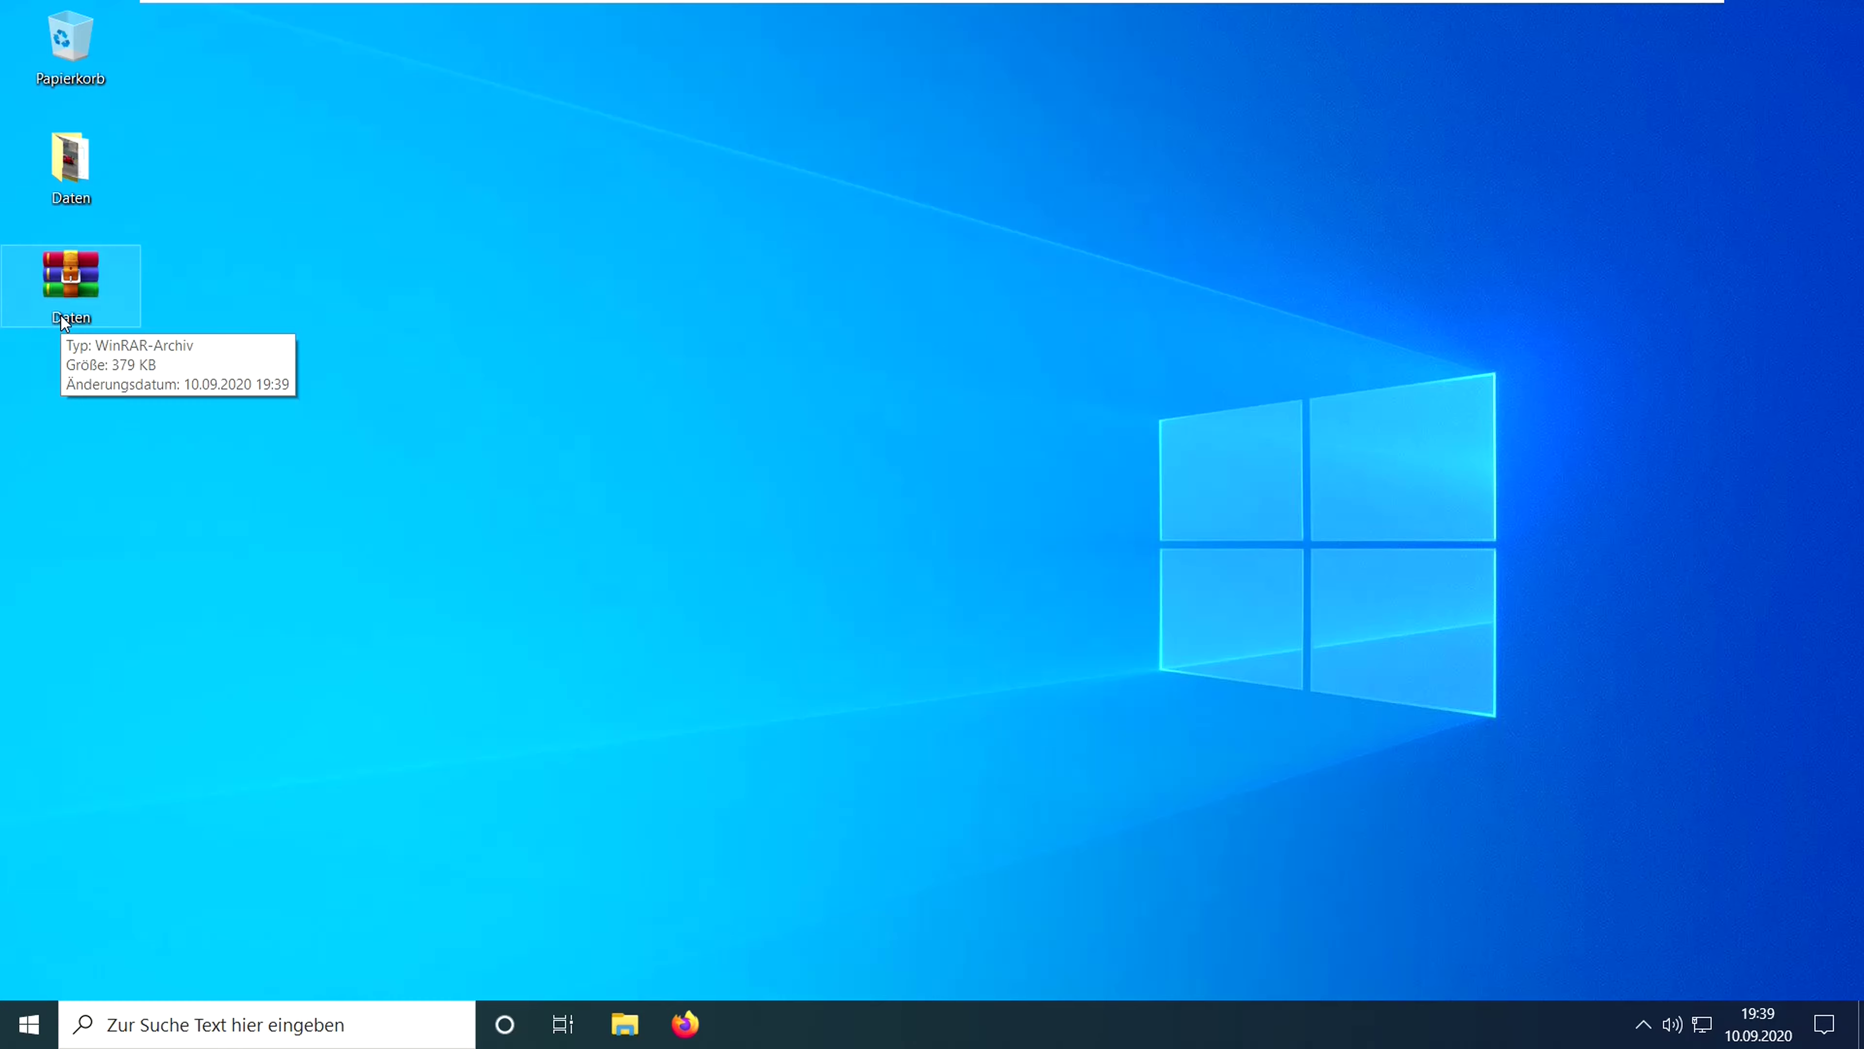
- Open Daten.rar from the desktop so it asks for its password
double_click(66, 277)
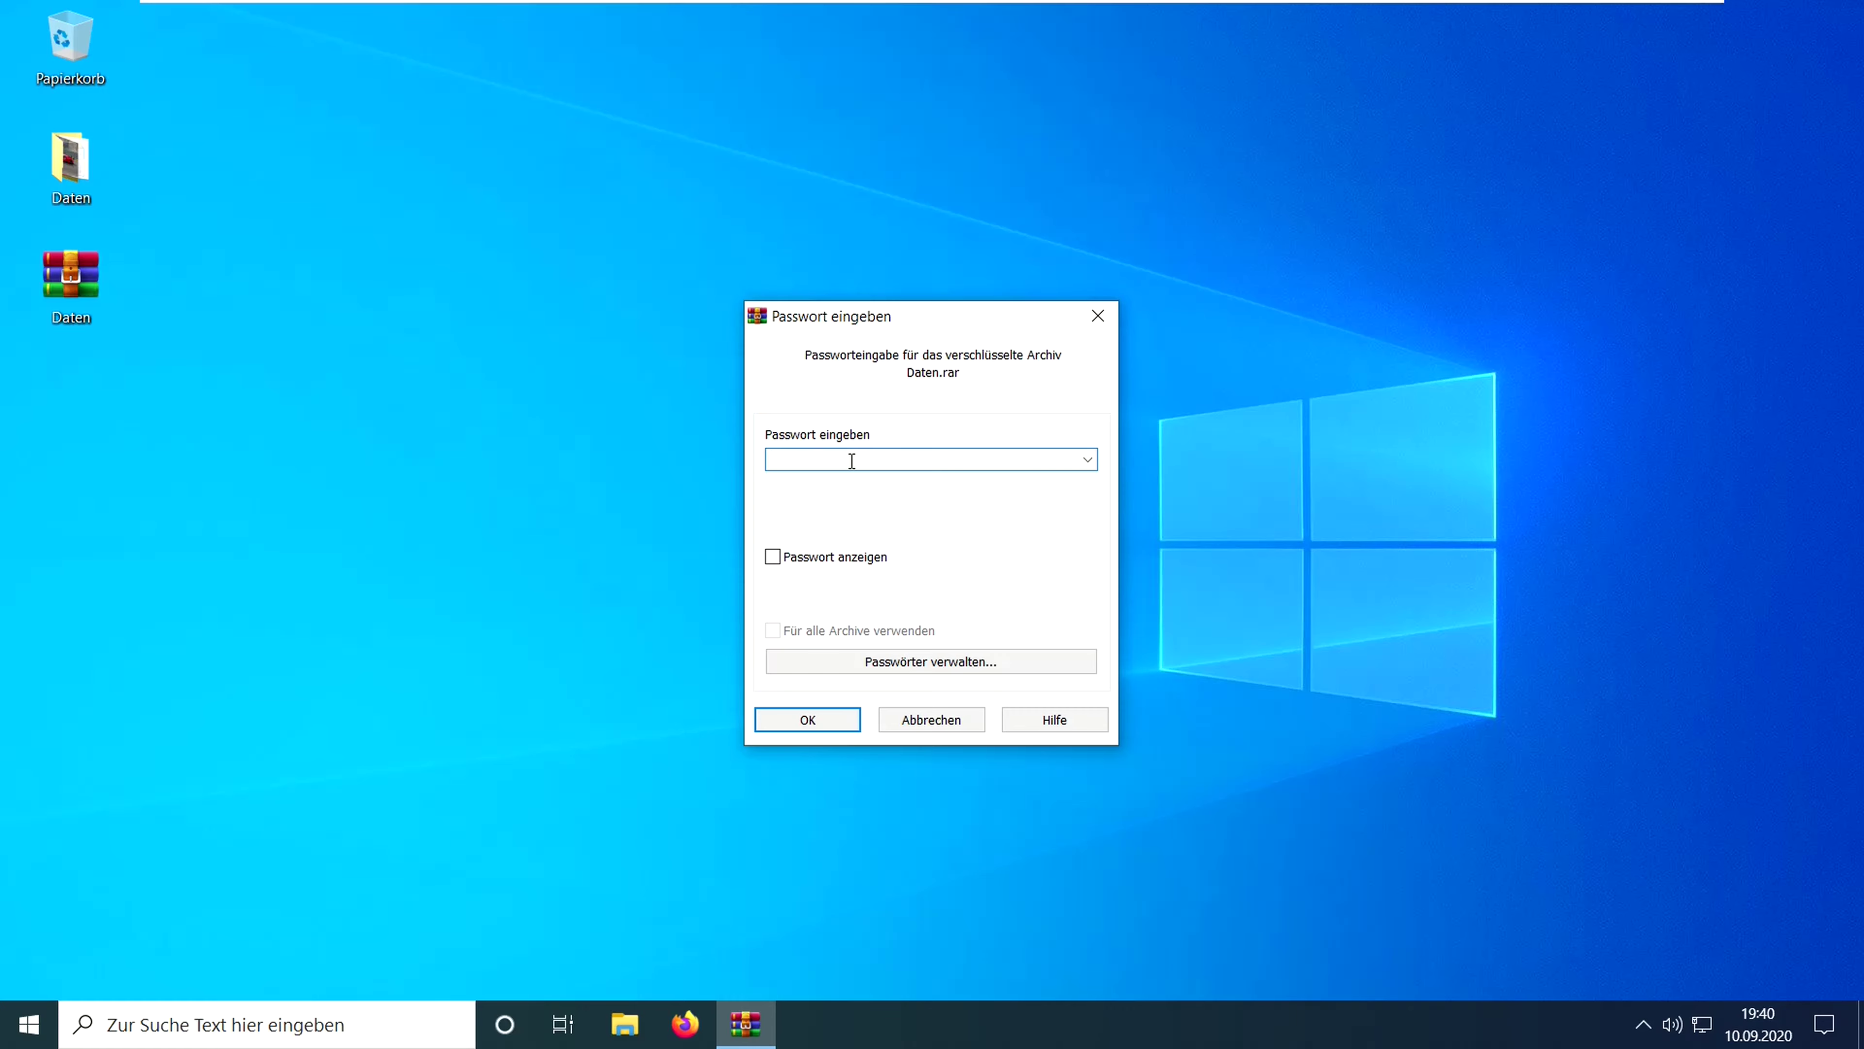
- Unlock Daten.rar with the archive password and open the Daten folder inside it
text(1234)
click(839, 722)
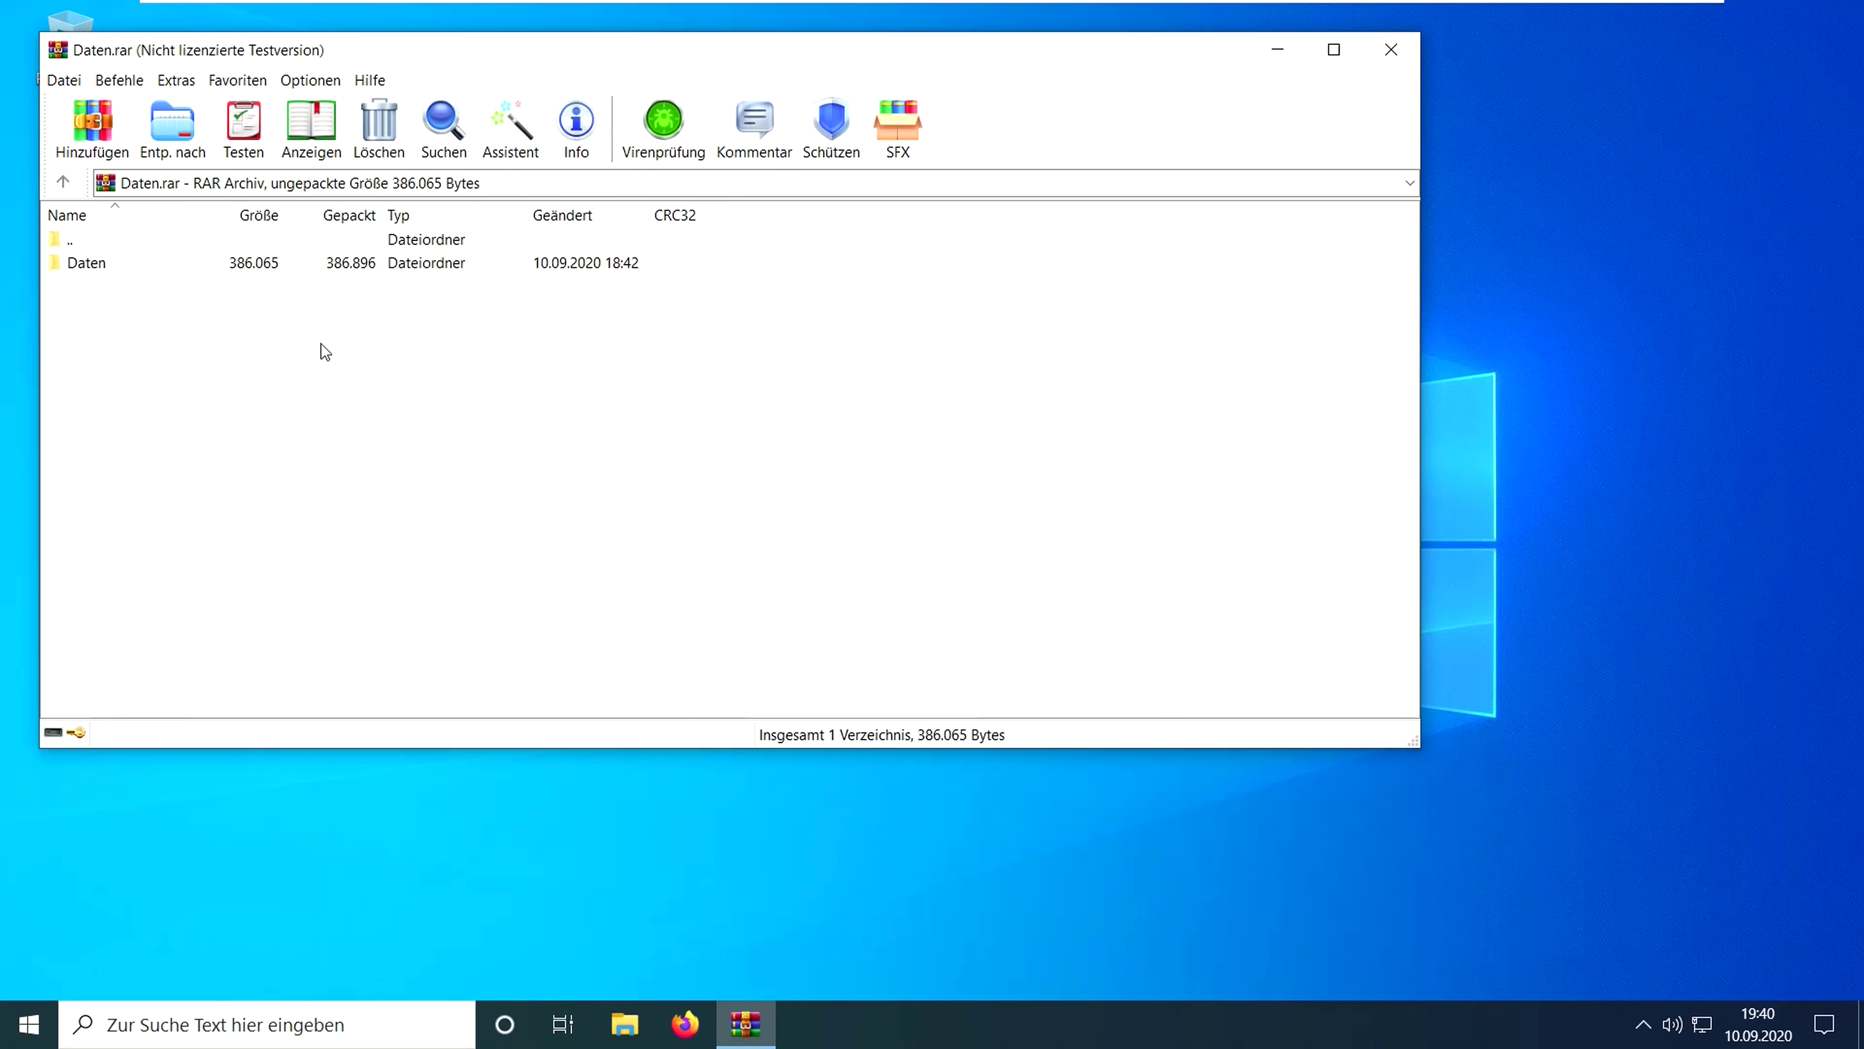
double_click(107, 264)
- View the Kontozugangsdaten file from the archive, close it, then close the archive window
drag(293, 49, 756, 84)
double_click(576, 305)
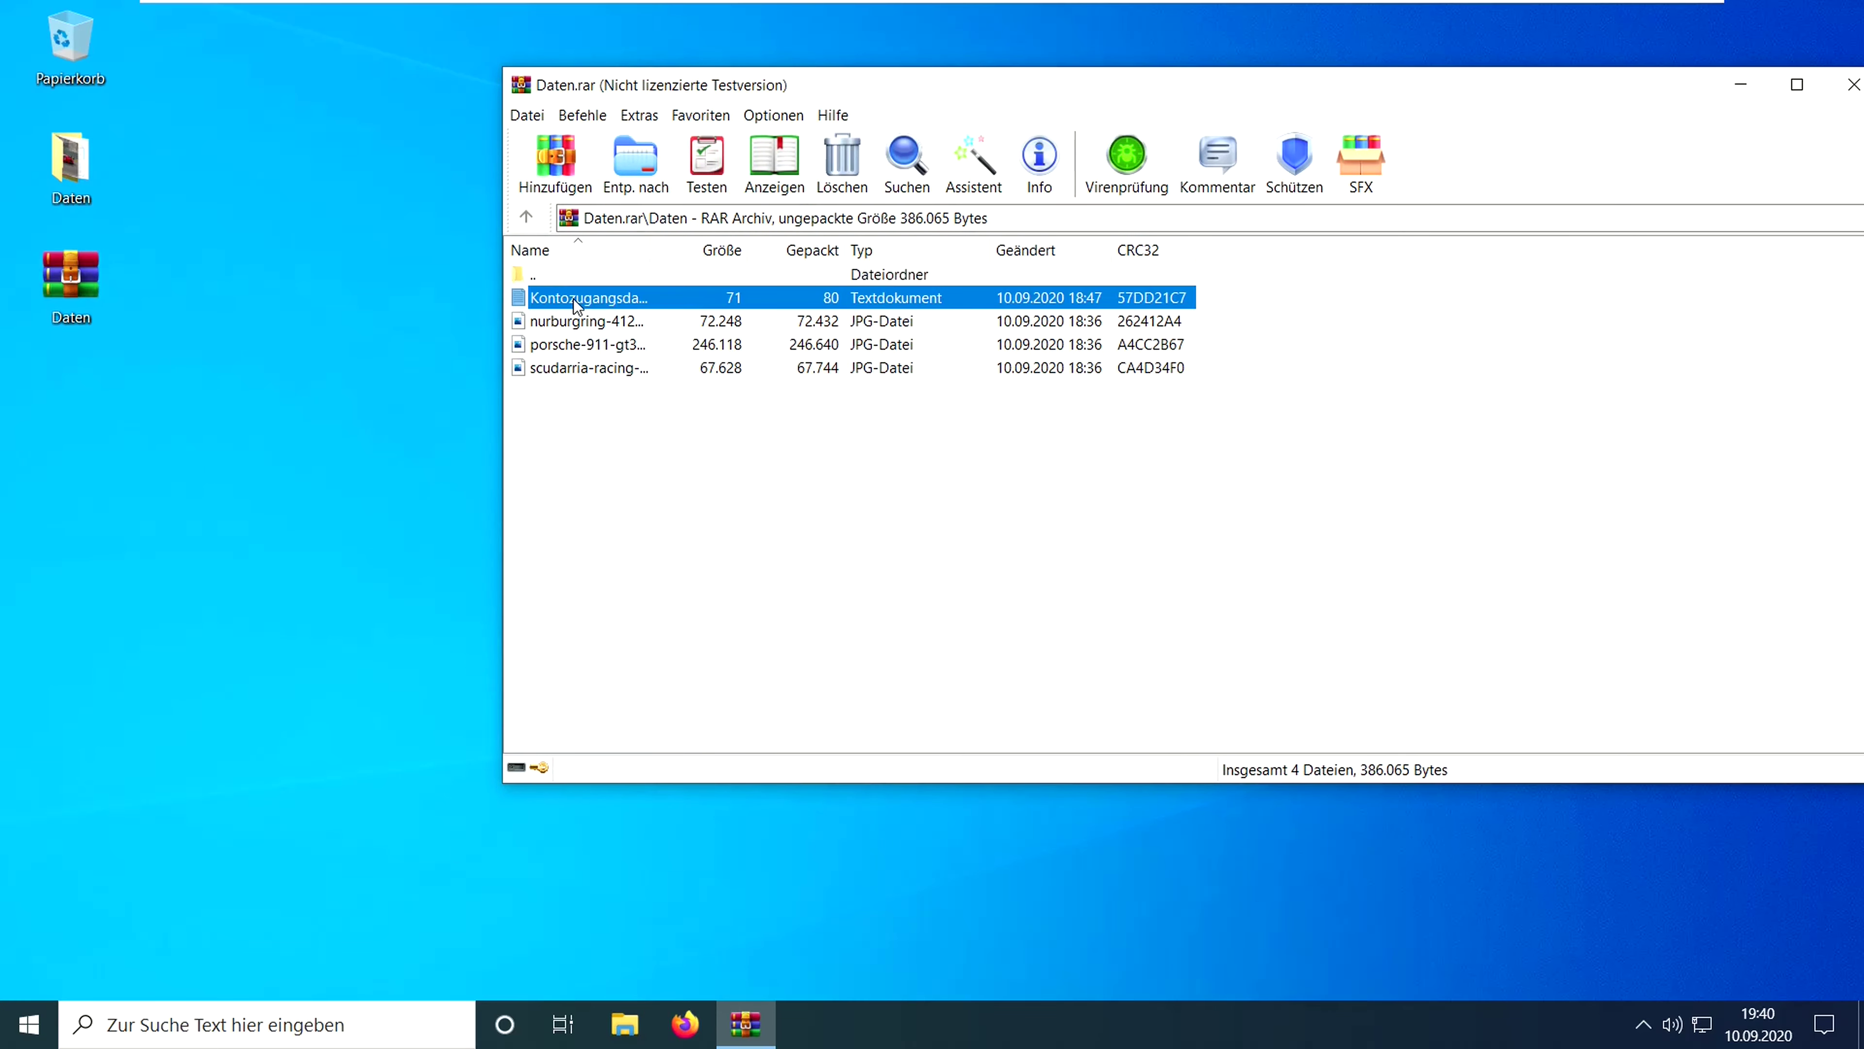
click(862, 193)
click(1522, 257)
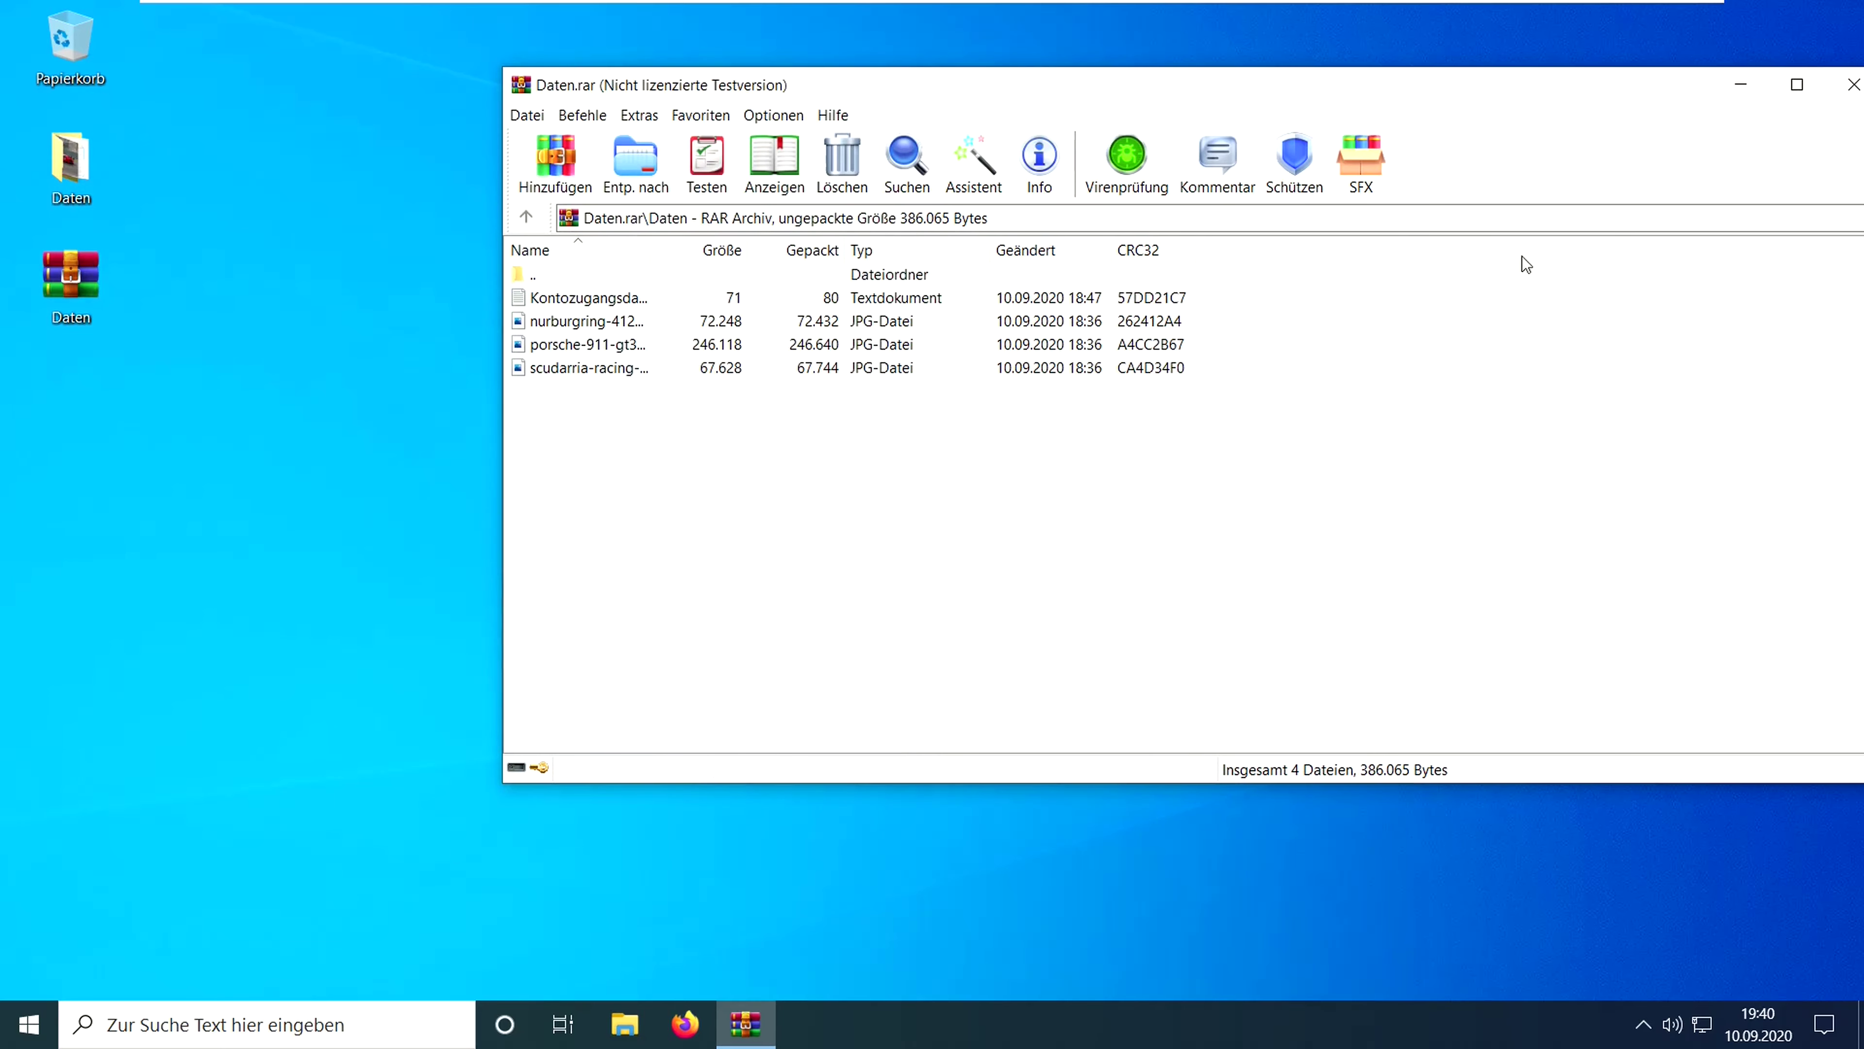
drag(1672, 93, 1517, 93)
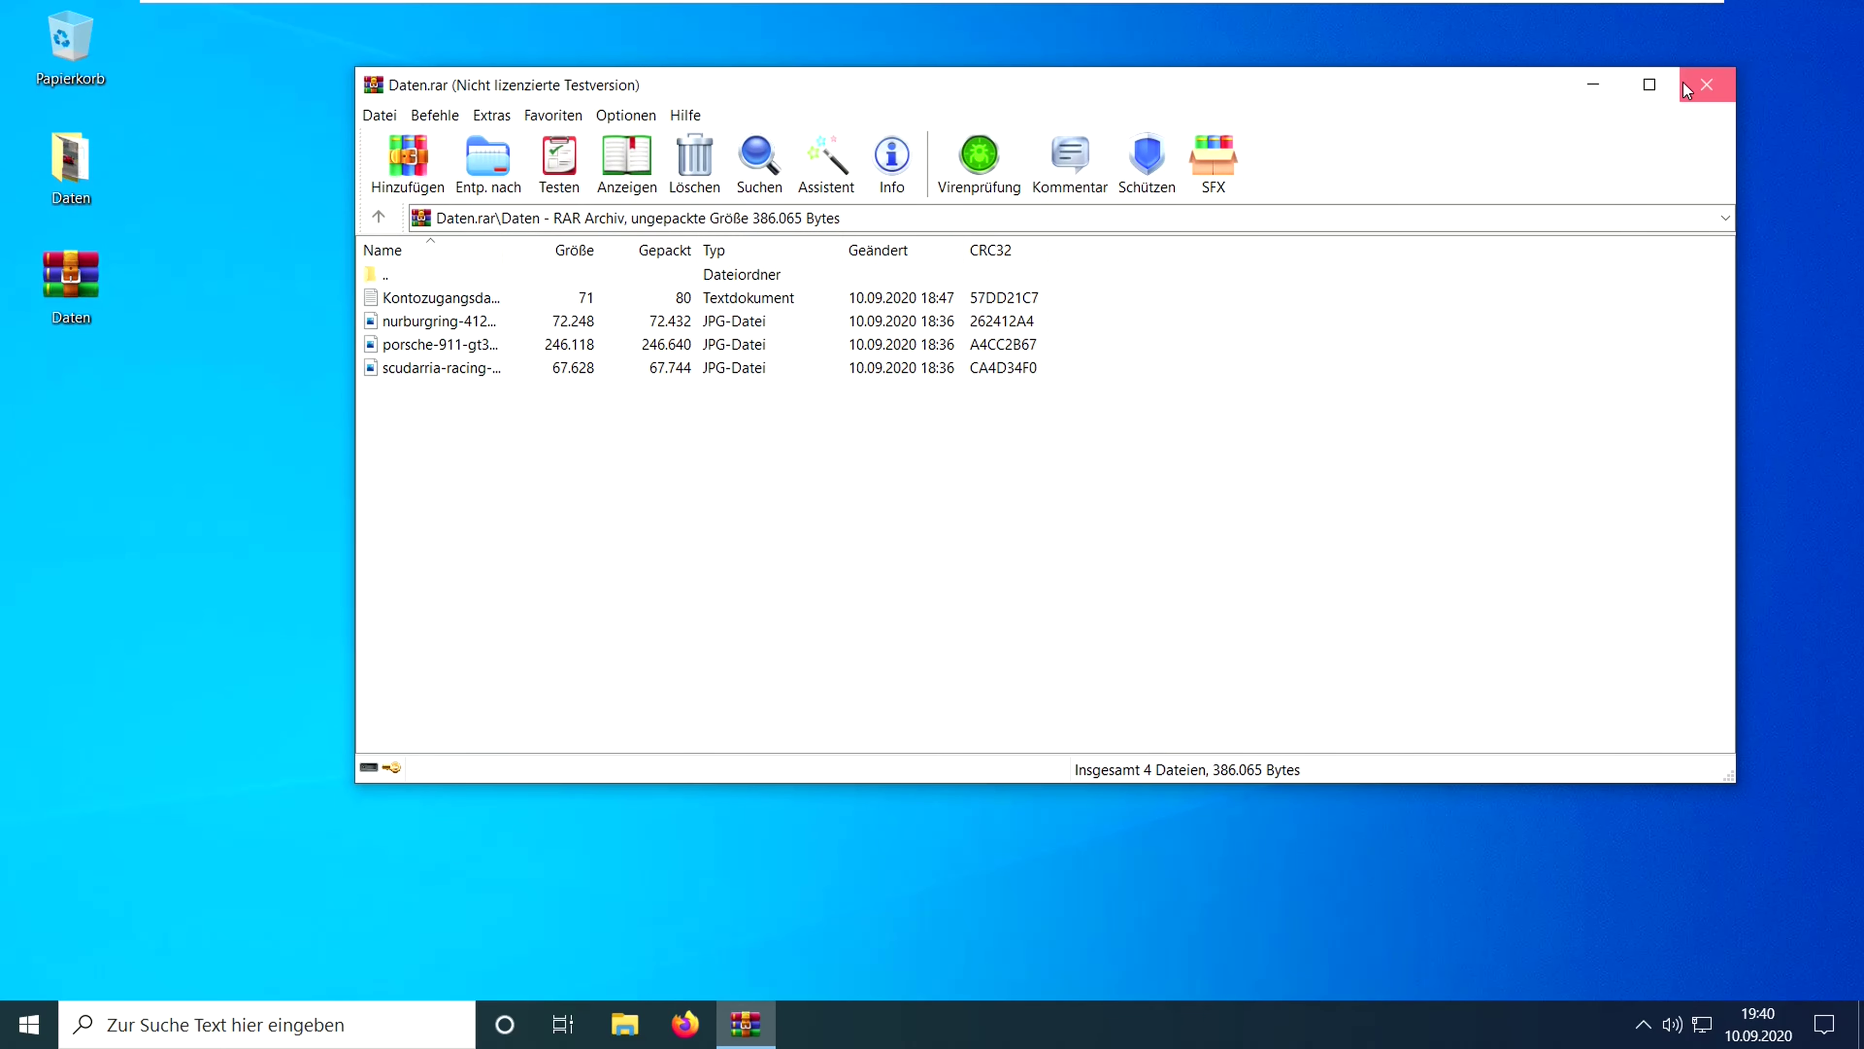
click(1704, 85)
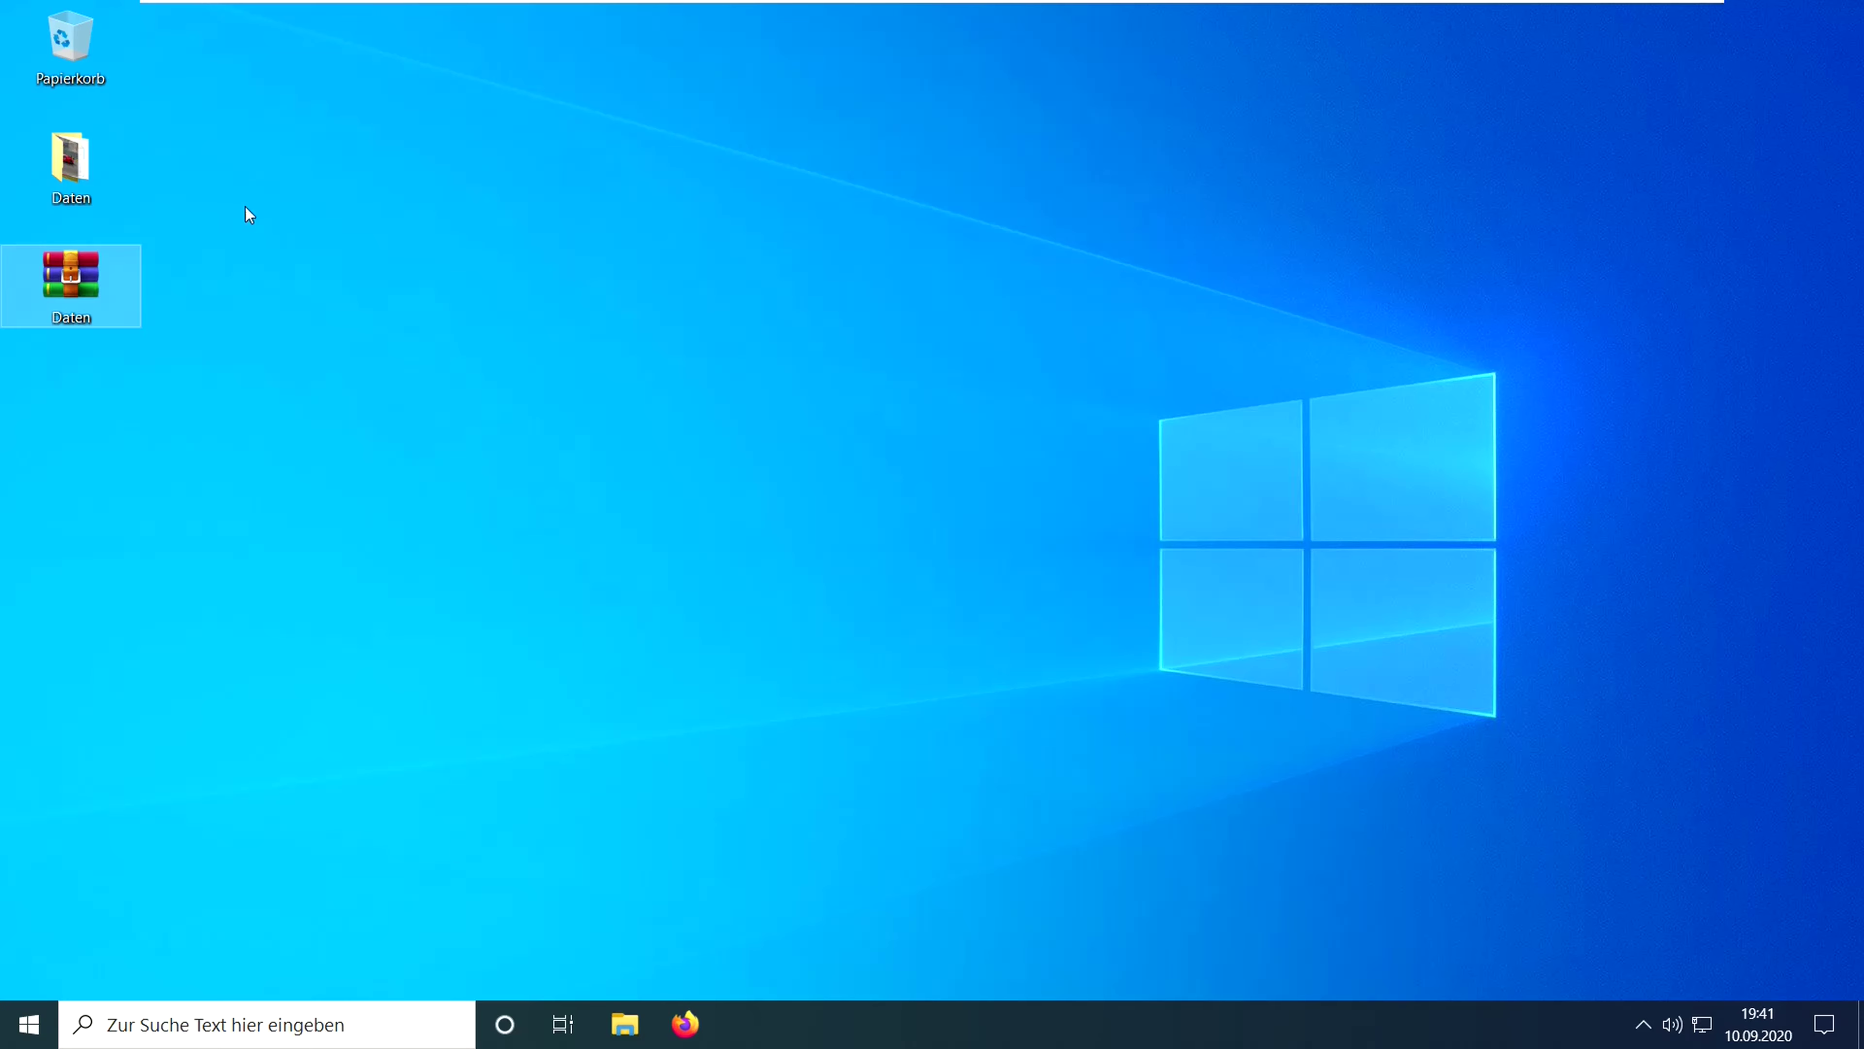
- Add the Daten folder to a new archive named 'Daten ZIP' in ZIP format
click(86, 161)
right_click(85, 157)
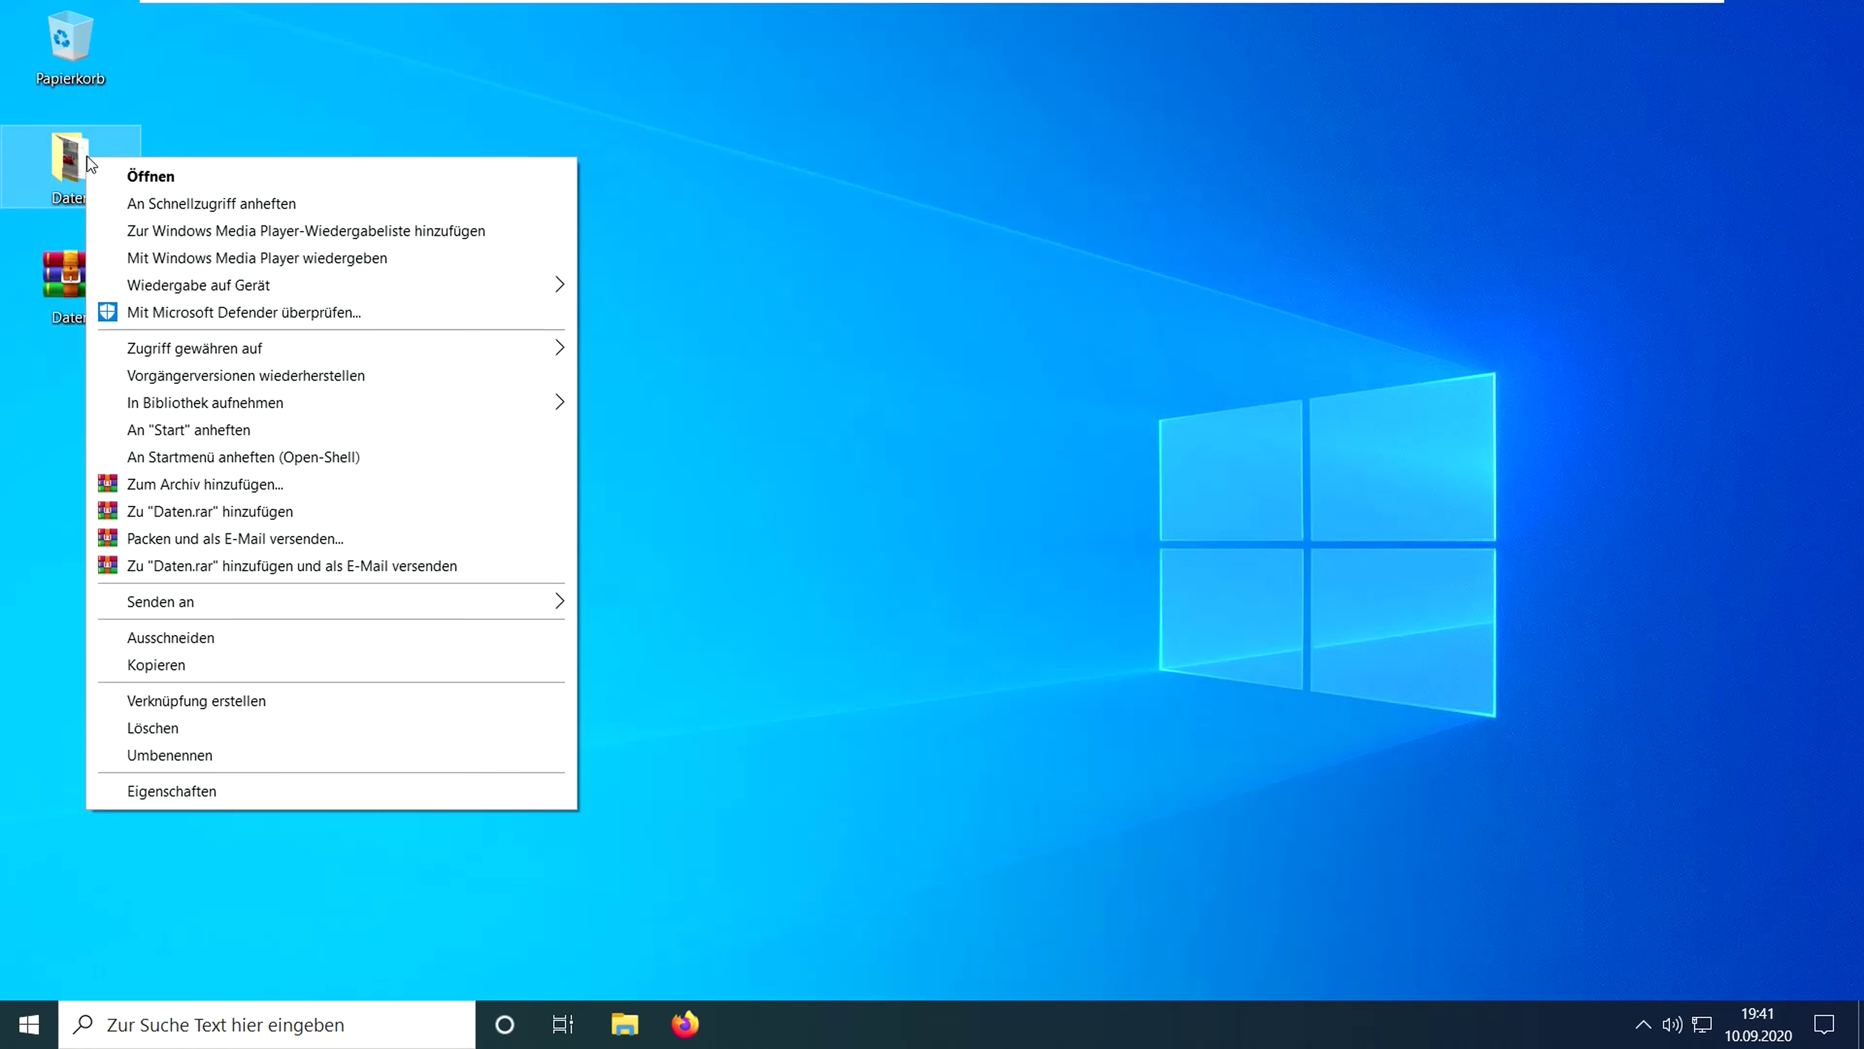
click(203, 486)
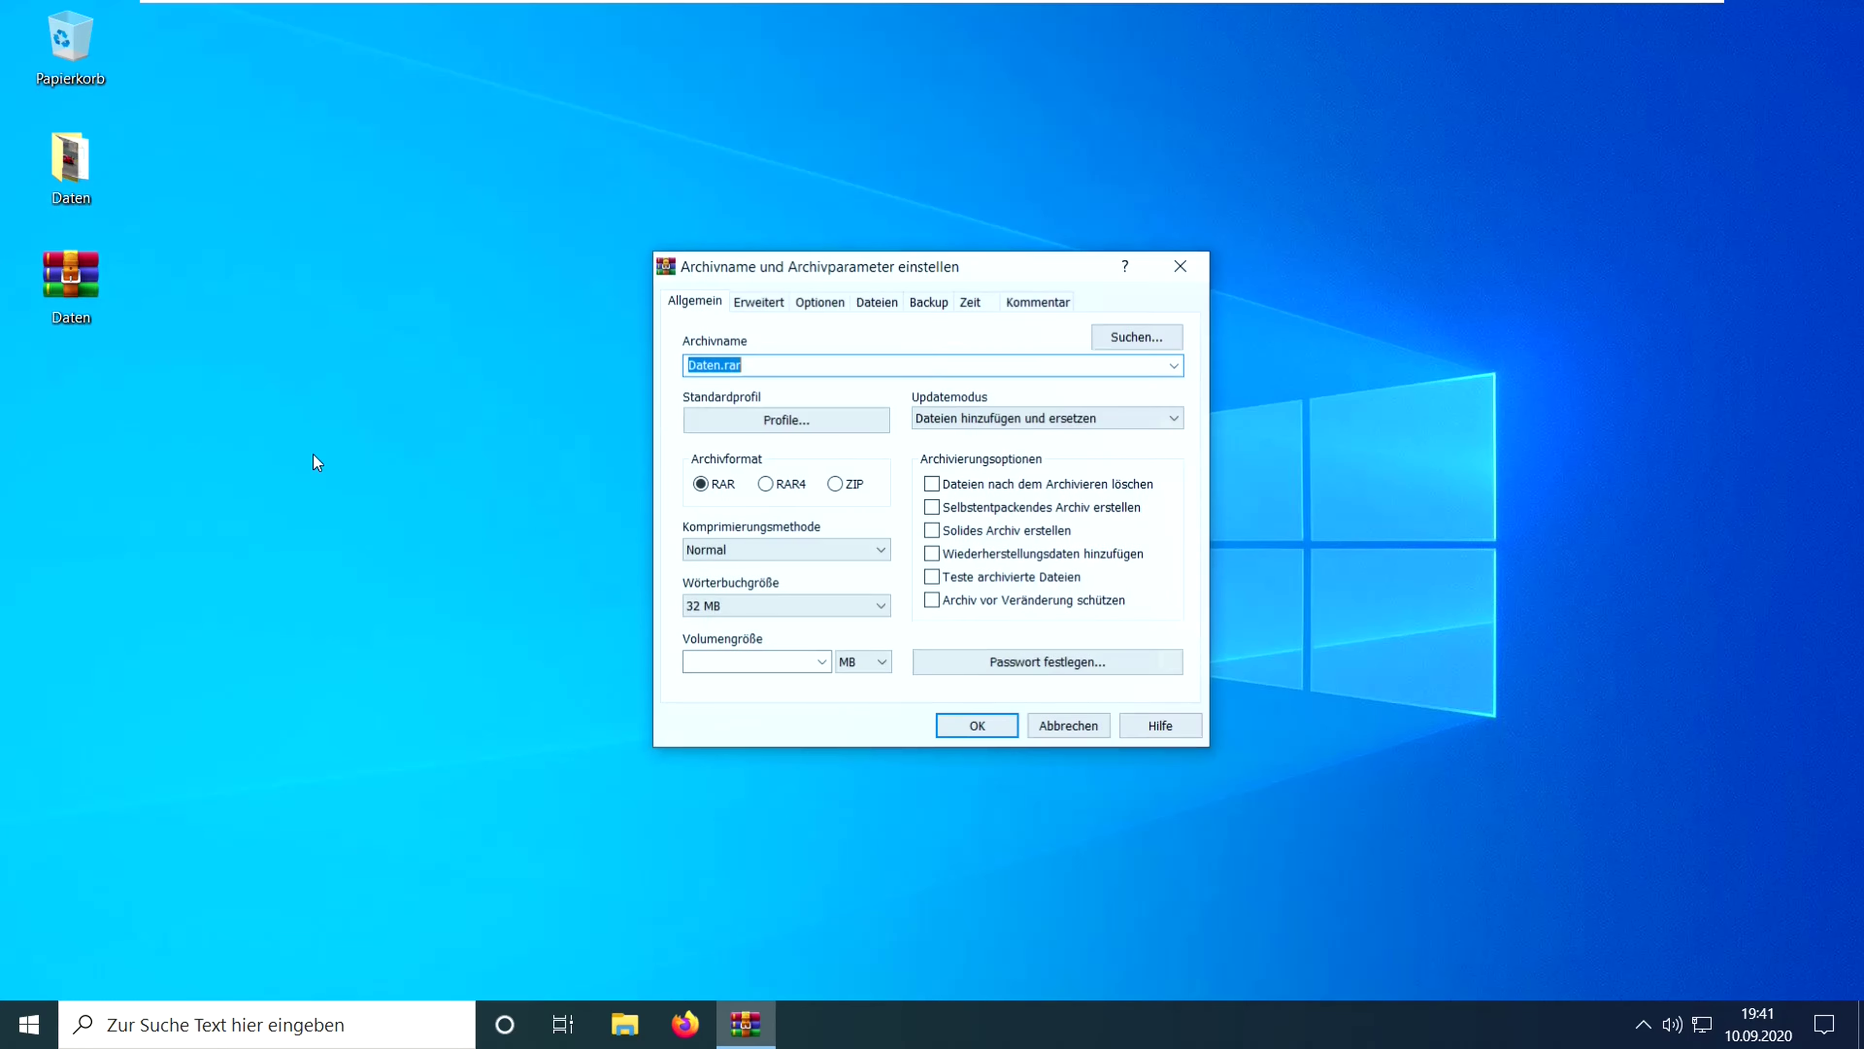
click(722, 362)
text(Z)
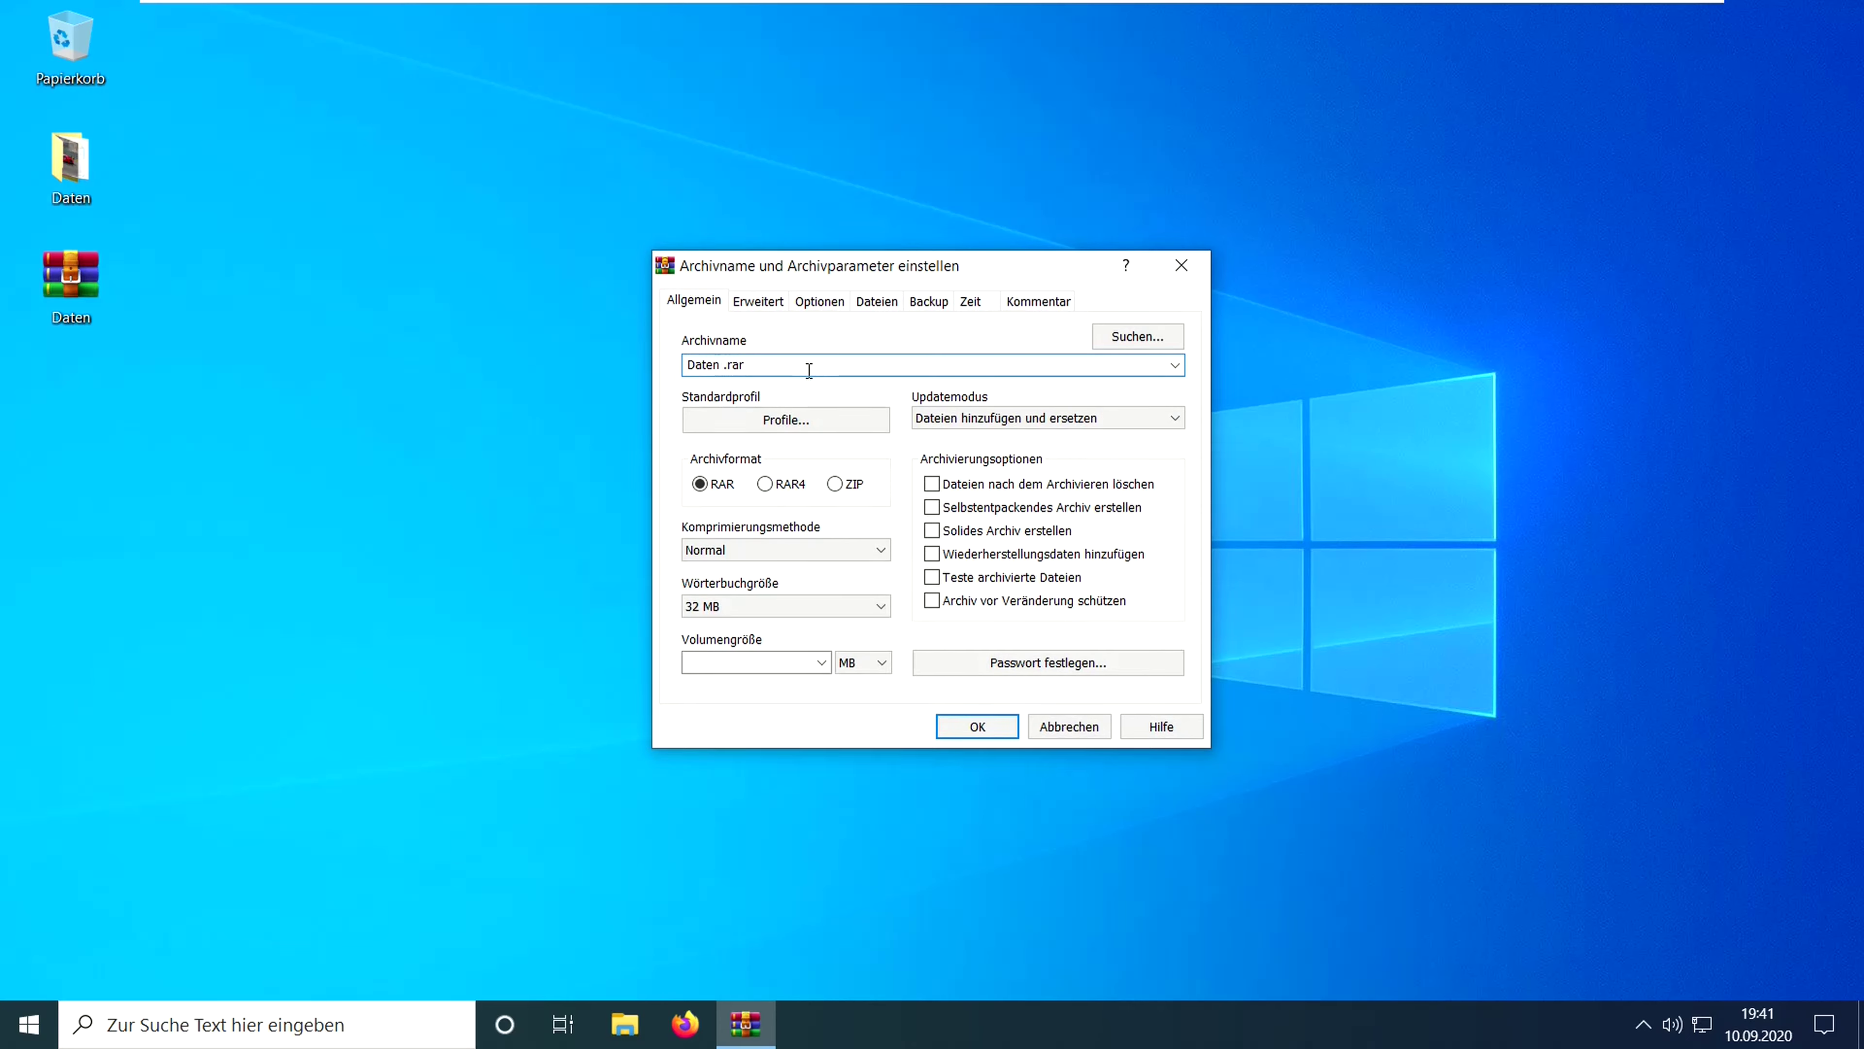
text(IP)
click(836, 486)
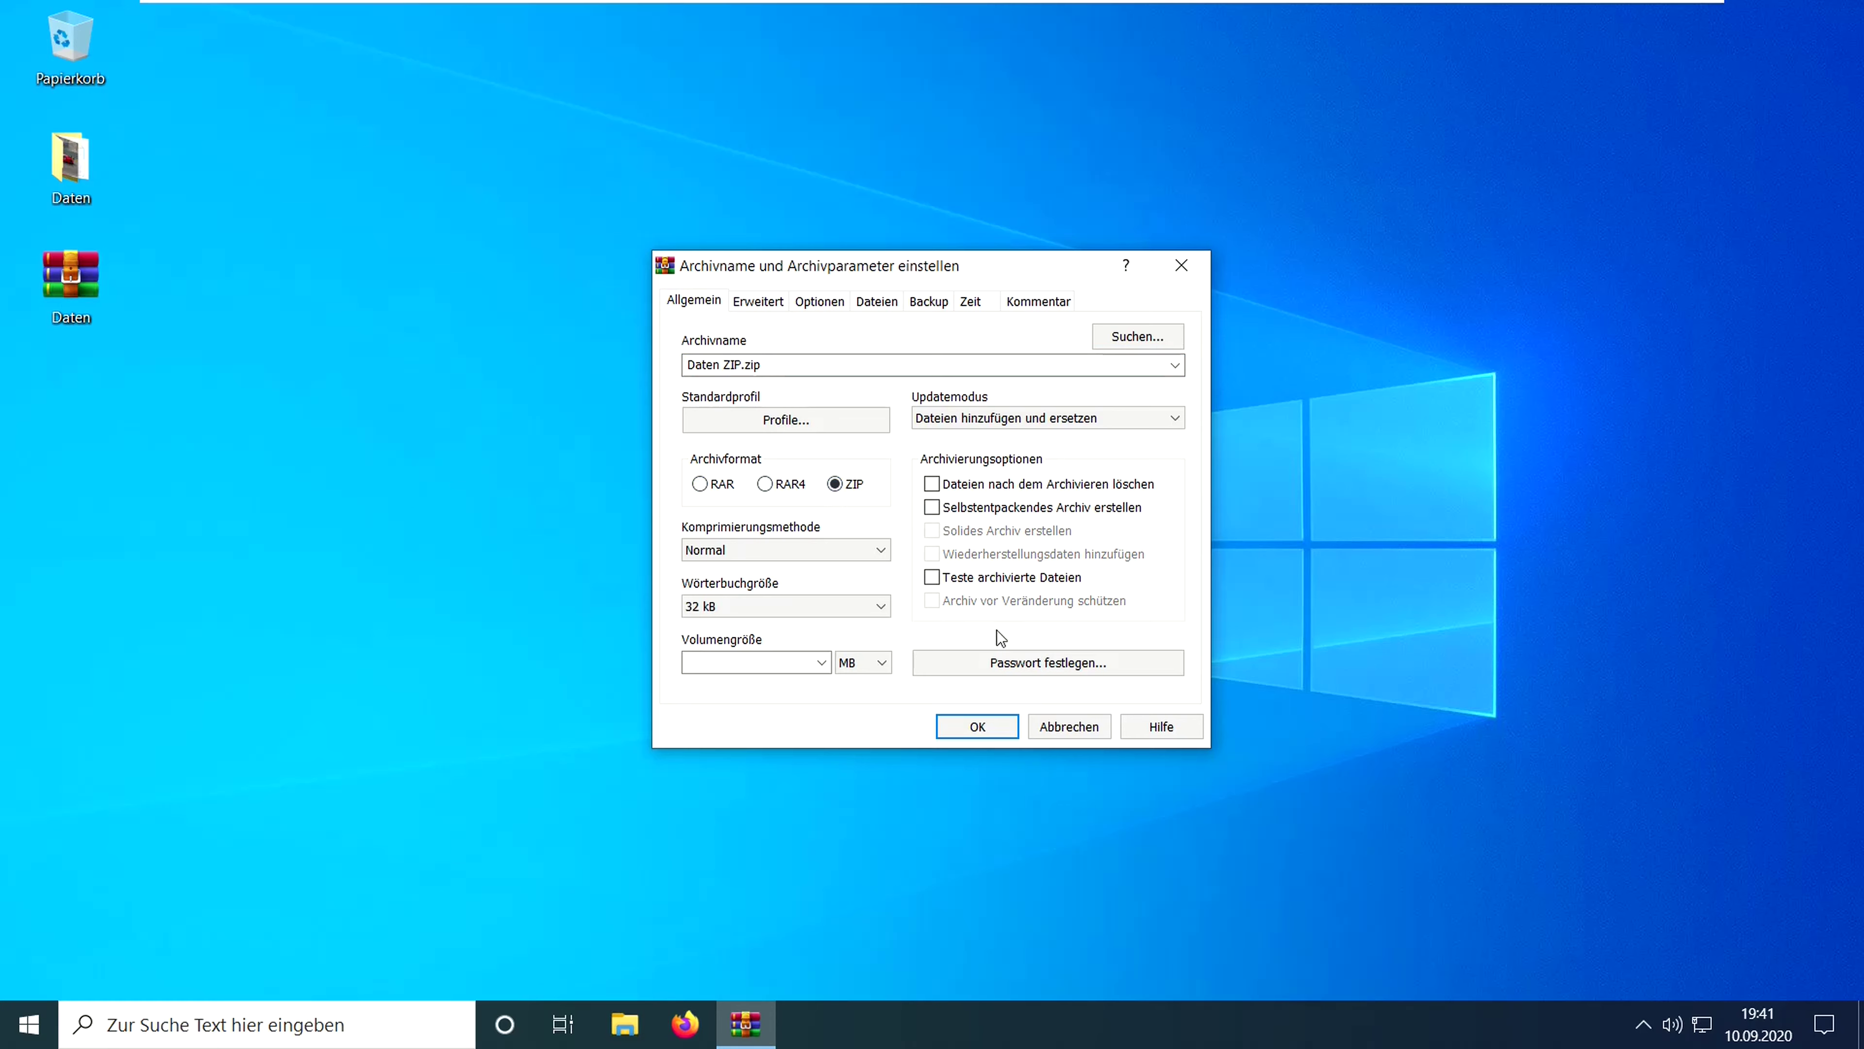
- Protect the archive with a password using legacy ZIP 2.0 encryption and create it
click(1003, 661)
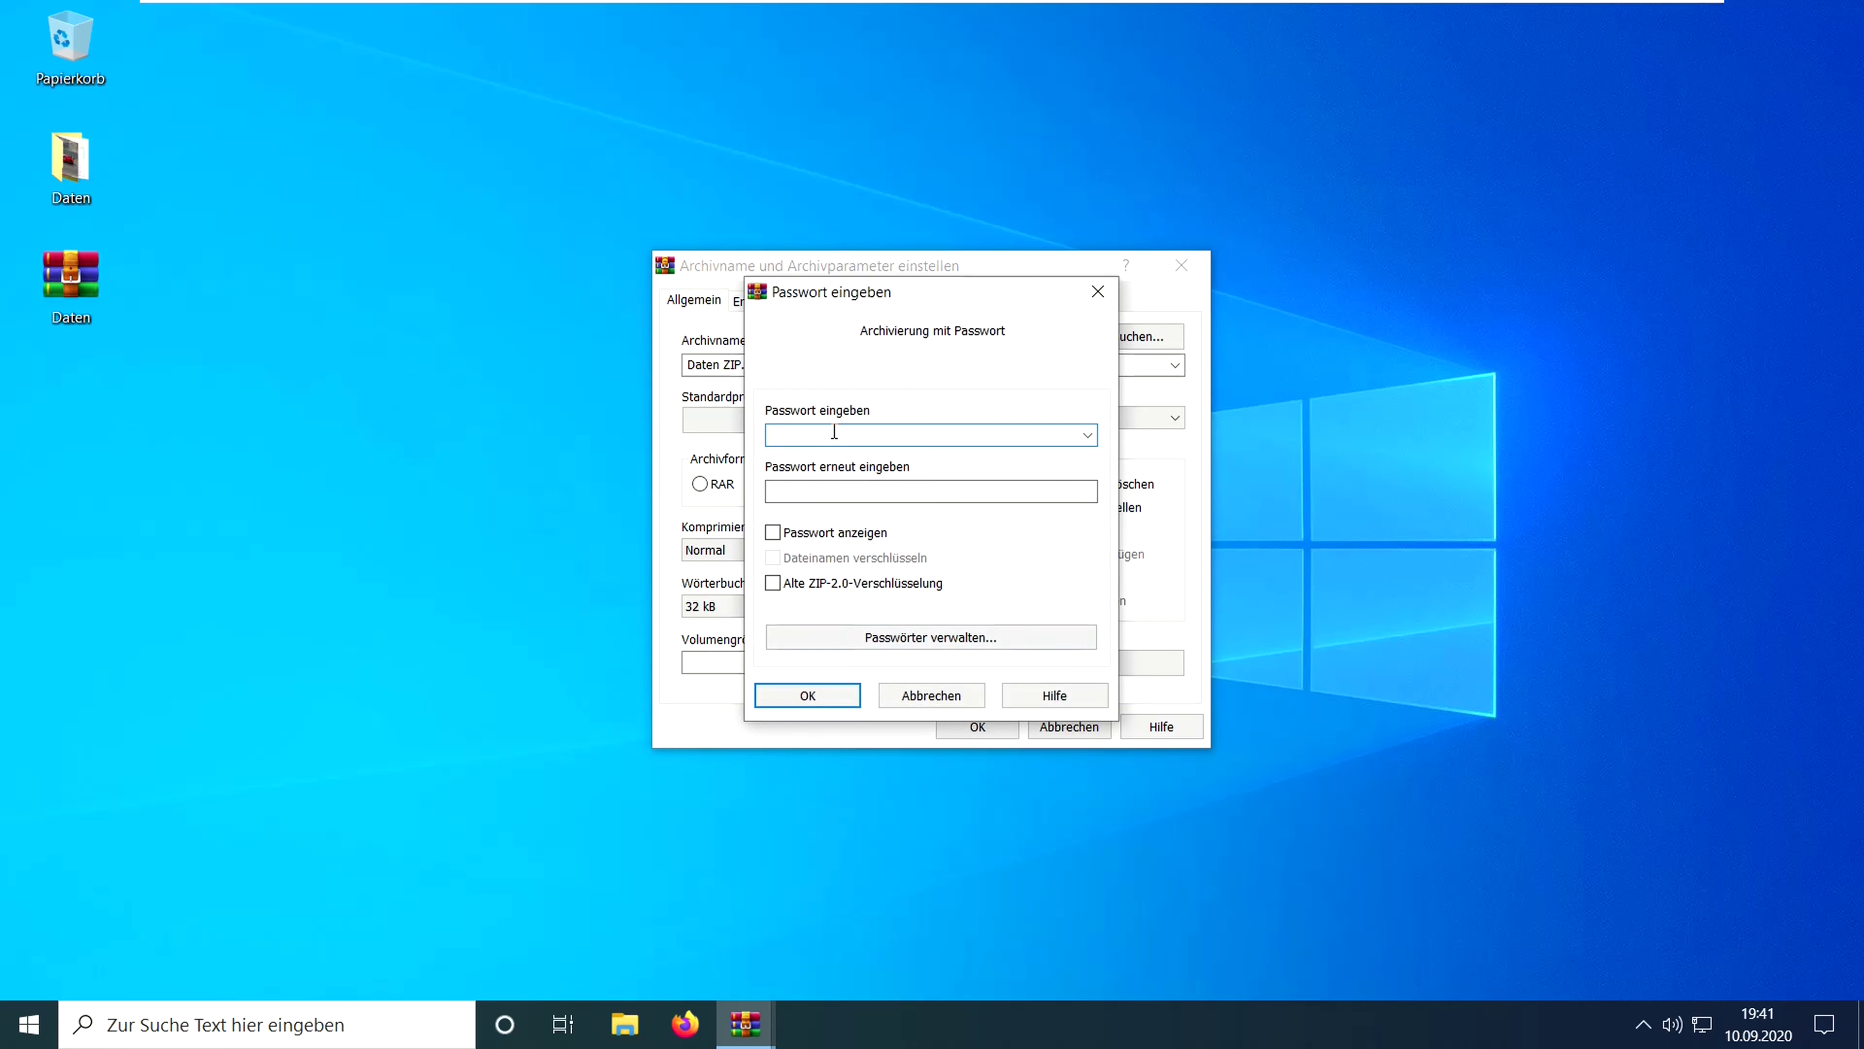
text(•••)
click(824, 490)
text(•••)
click(773, 583)
click(773, 583)
click(773, 585)
click(845, 698)
click(982, 724)
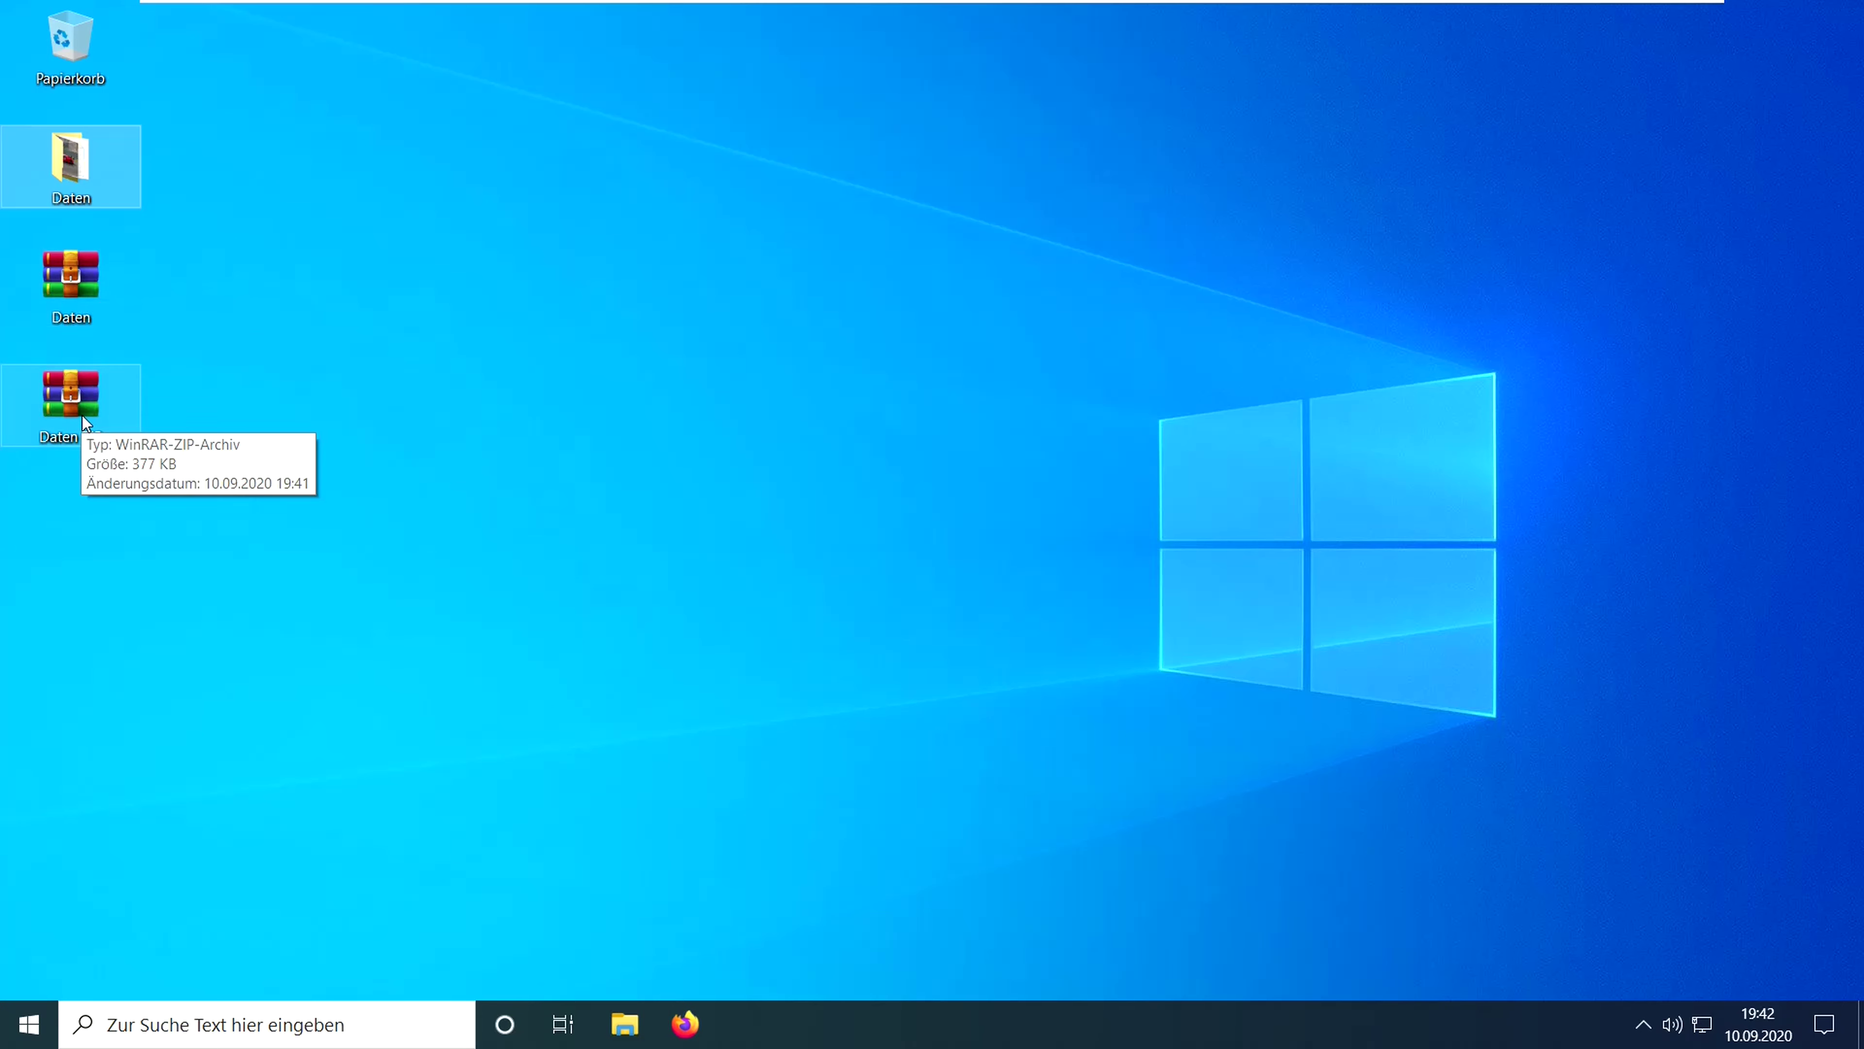
- Open Control Panel in category view and go to the installed programs list
click(28, 1024)
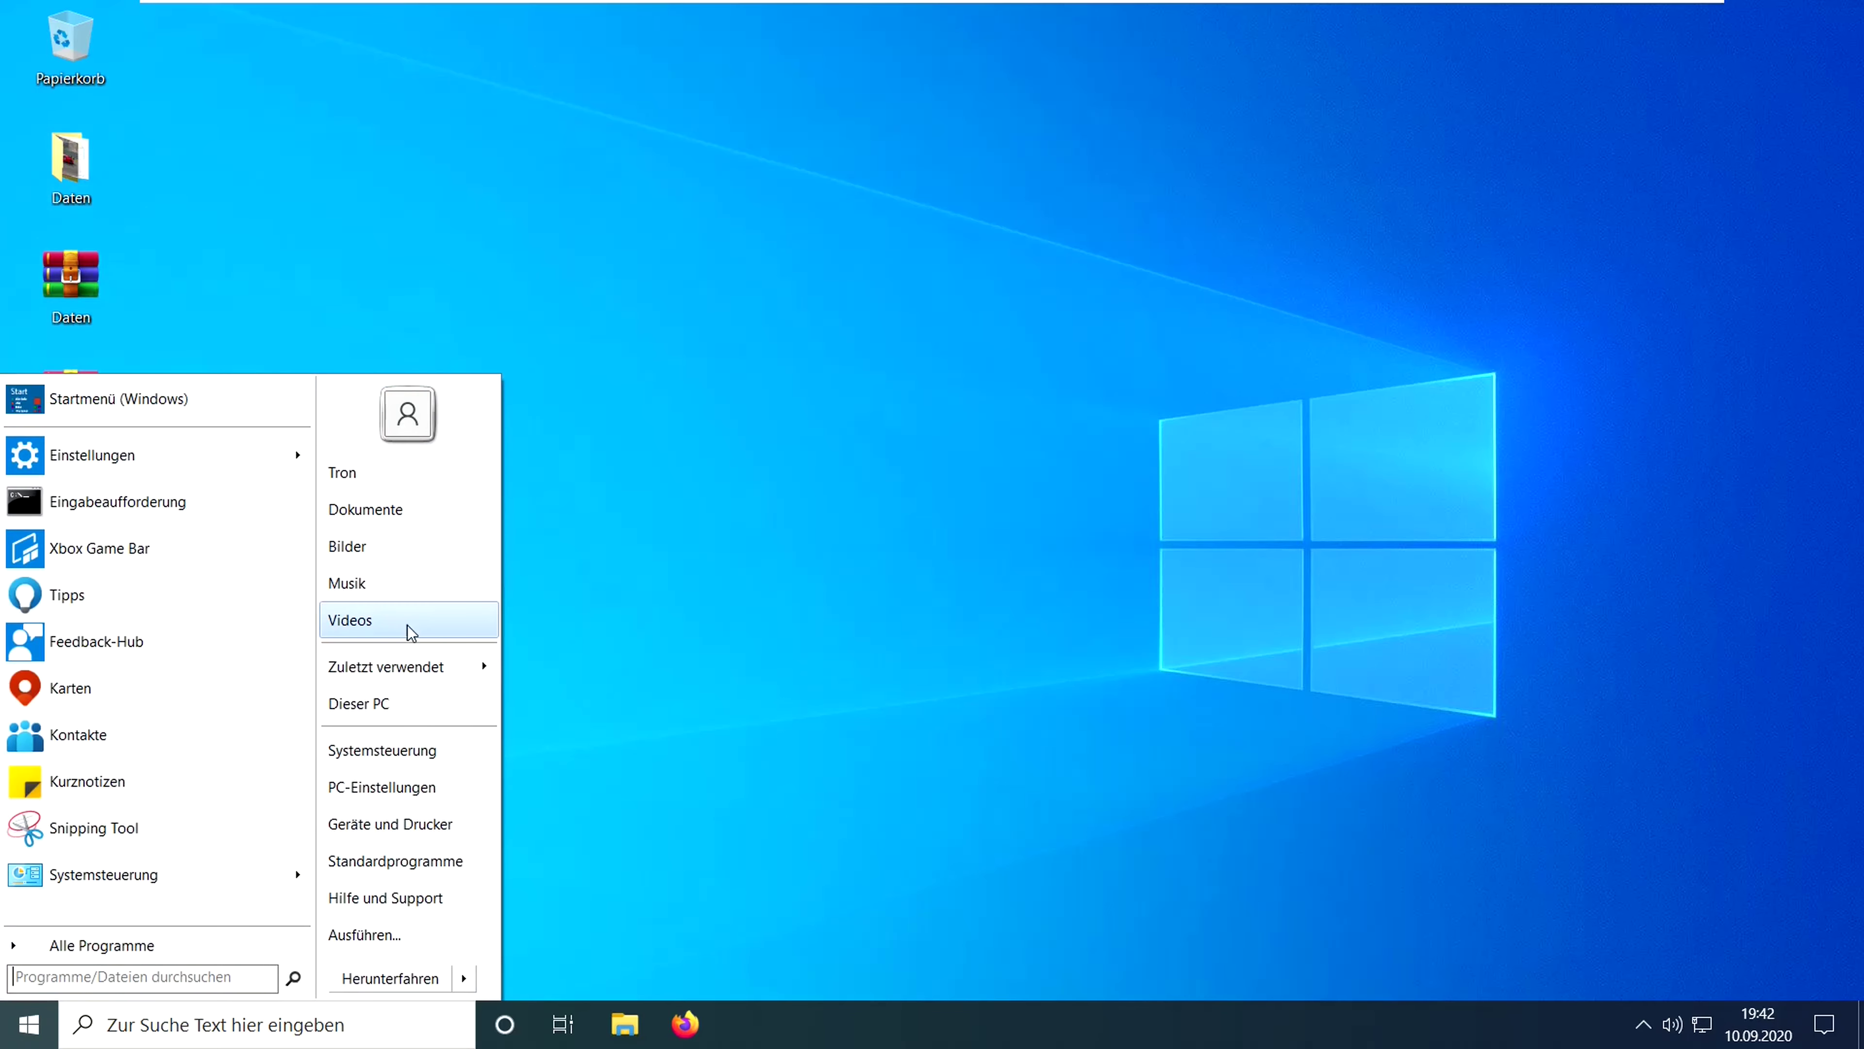
click(425, 740)
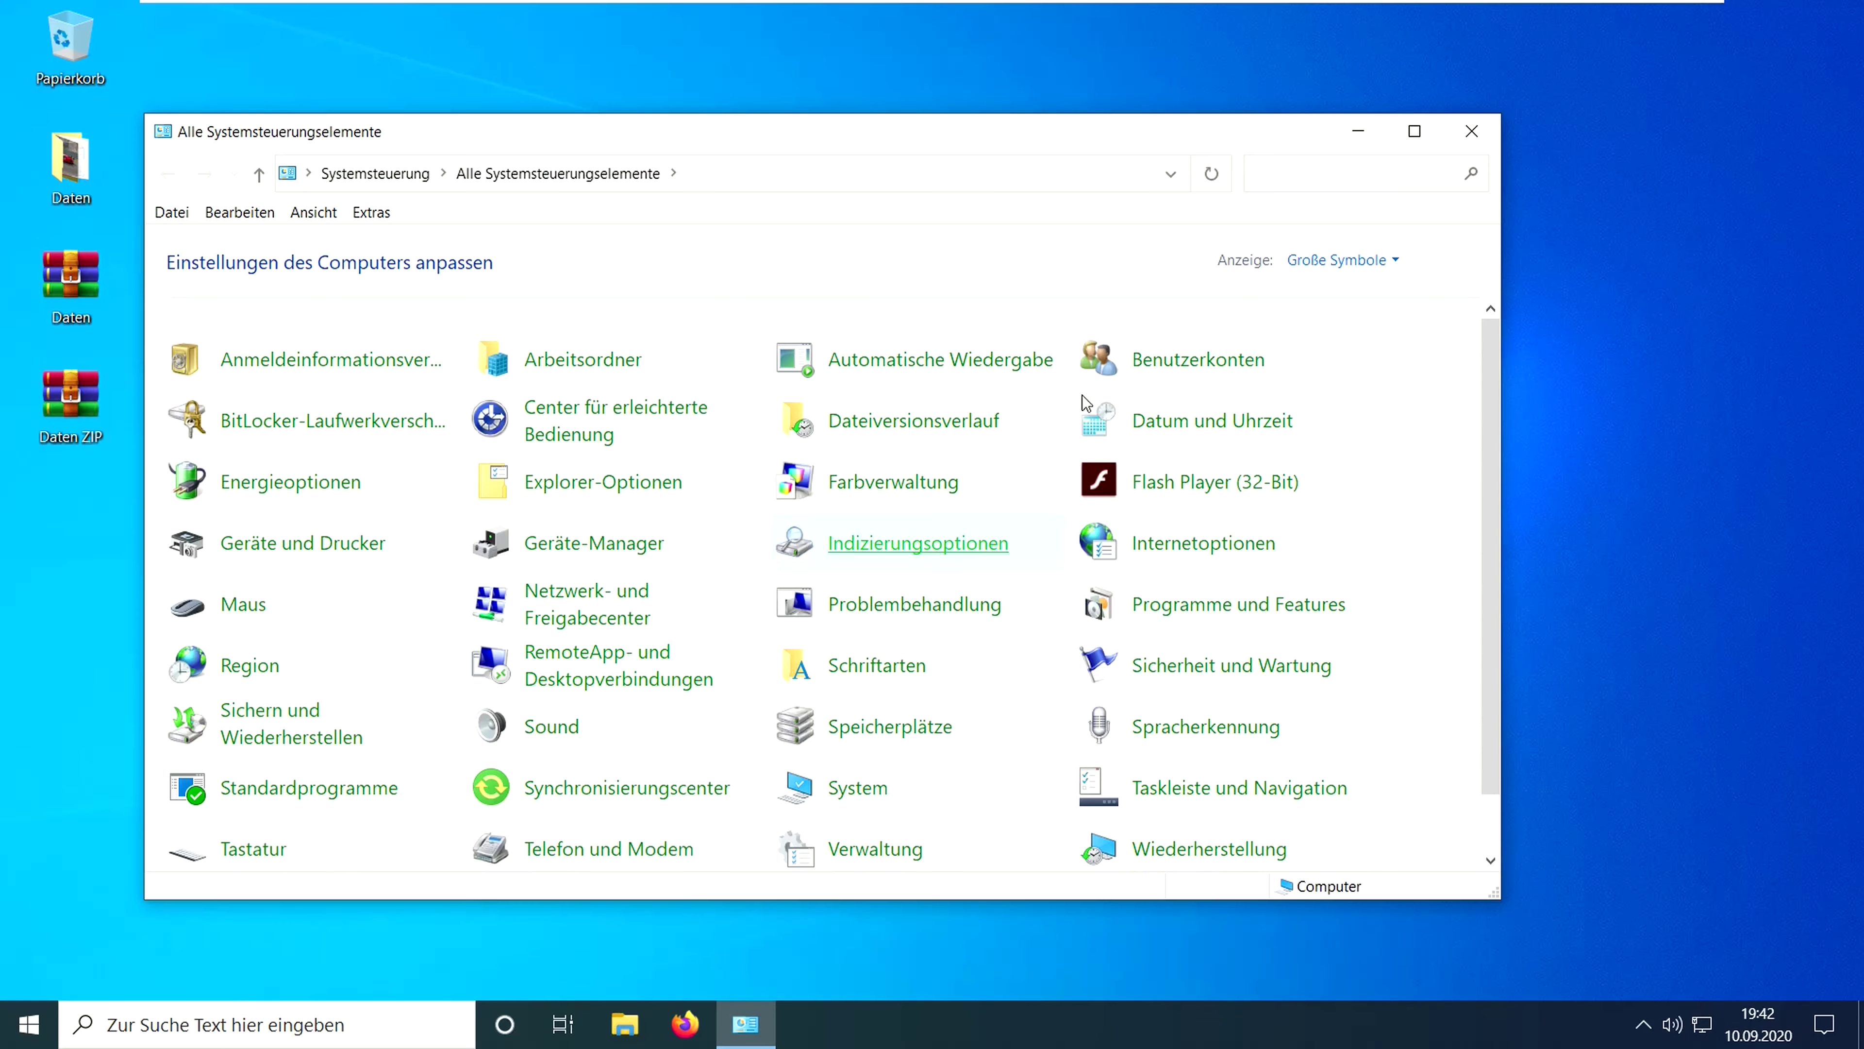
click(1340, 261)
click(1351, 288)
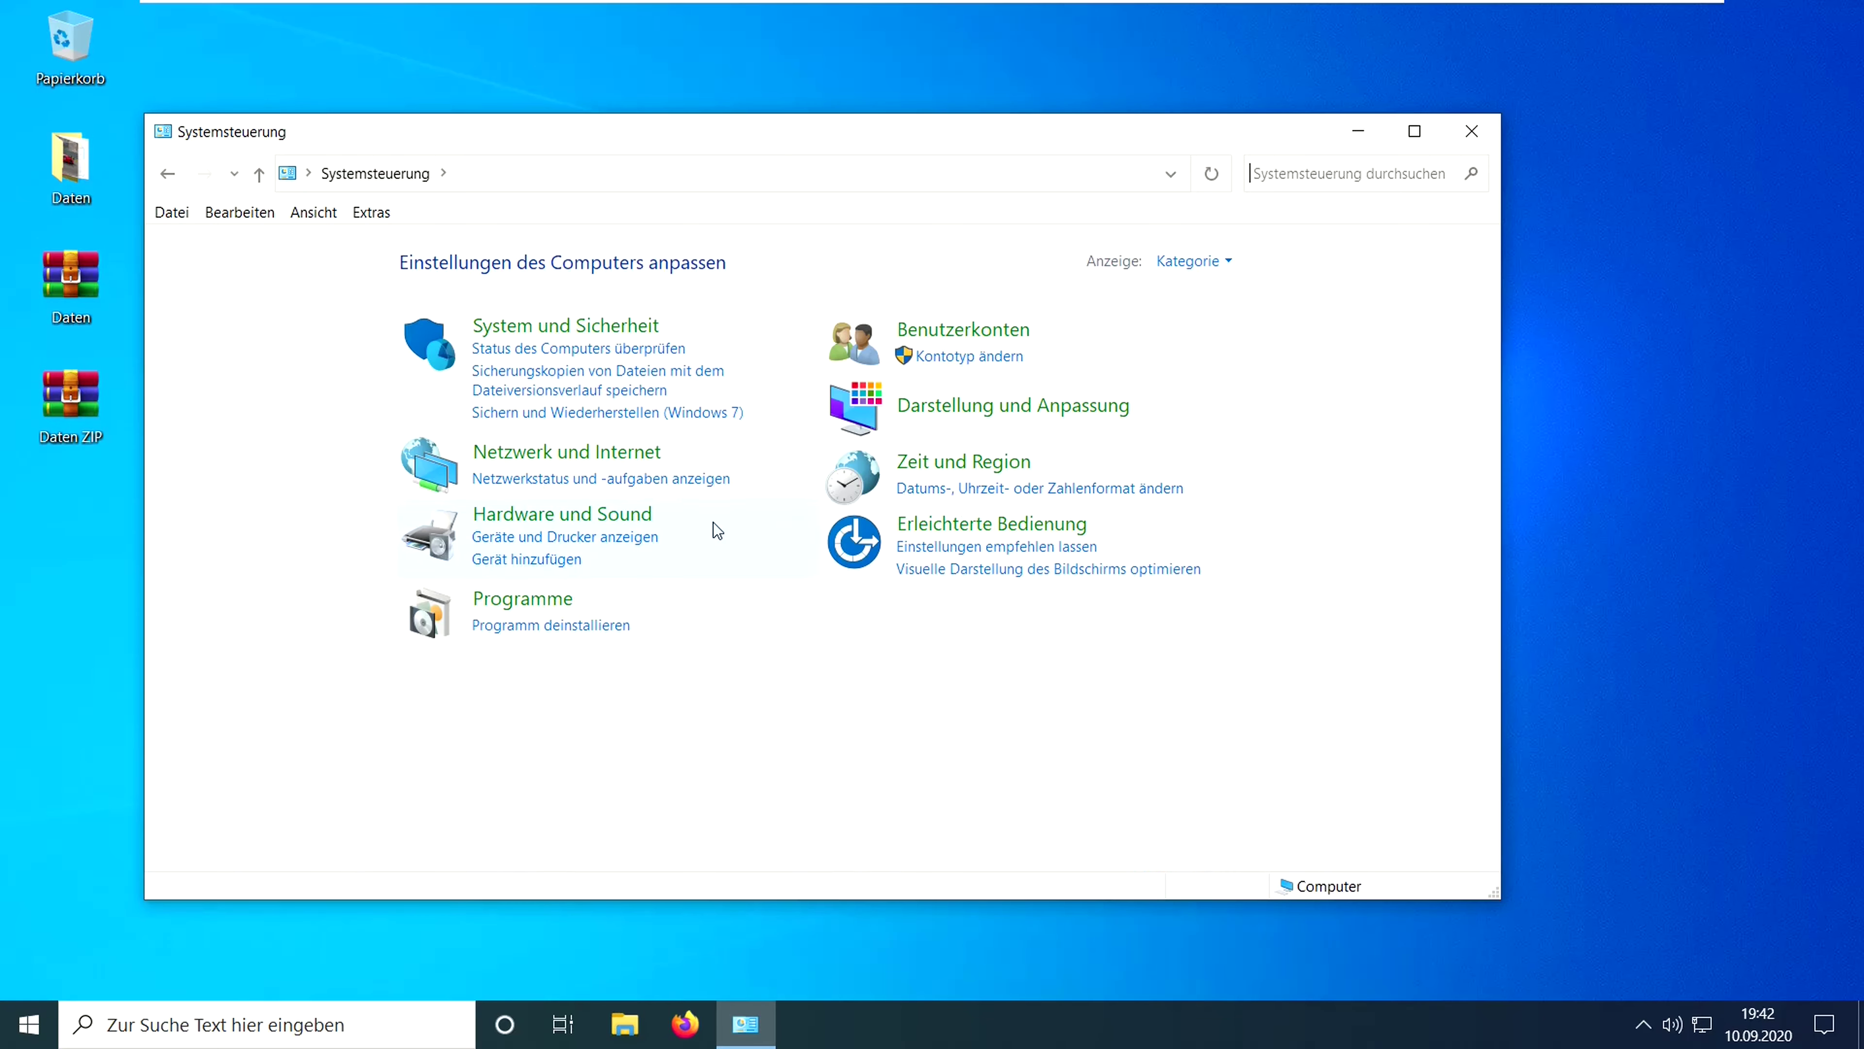
click(587, 625)
- Uninstall WinRAR, confirming the UAC and removal prompts, then close Programs and Features
click(450, 710)
right_click(450, 712)
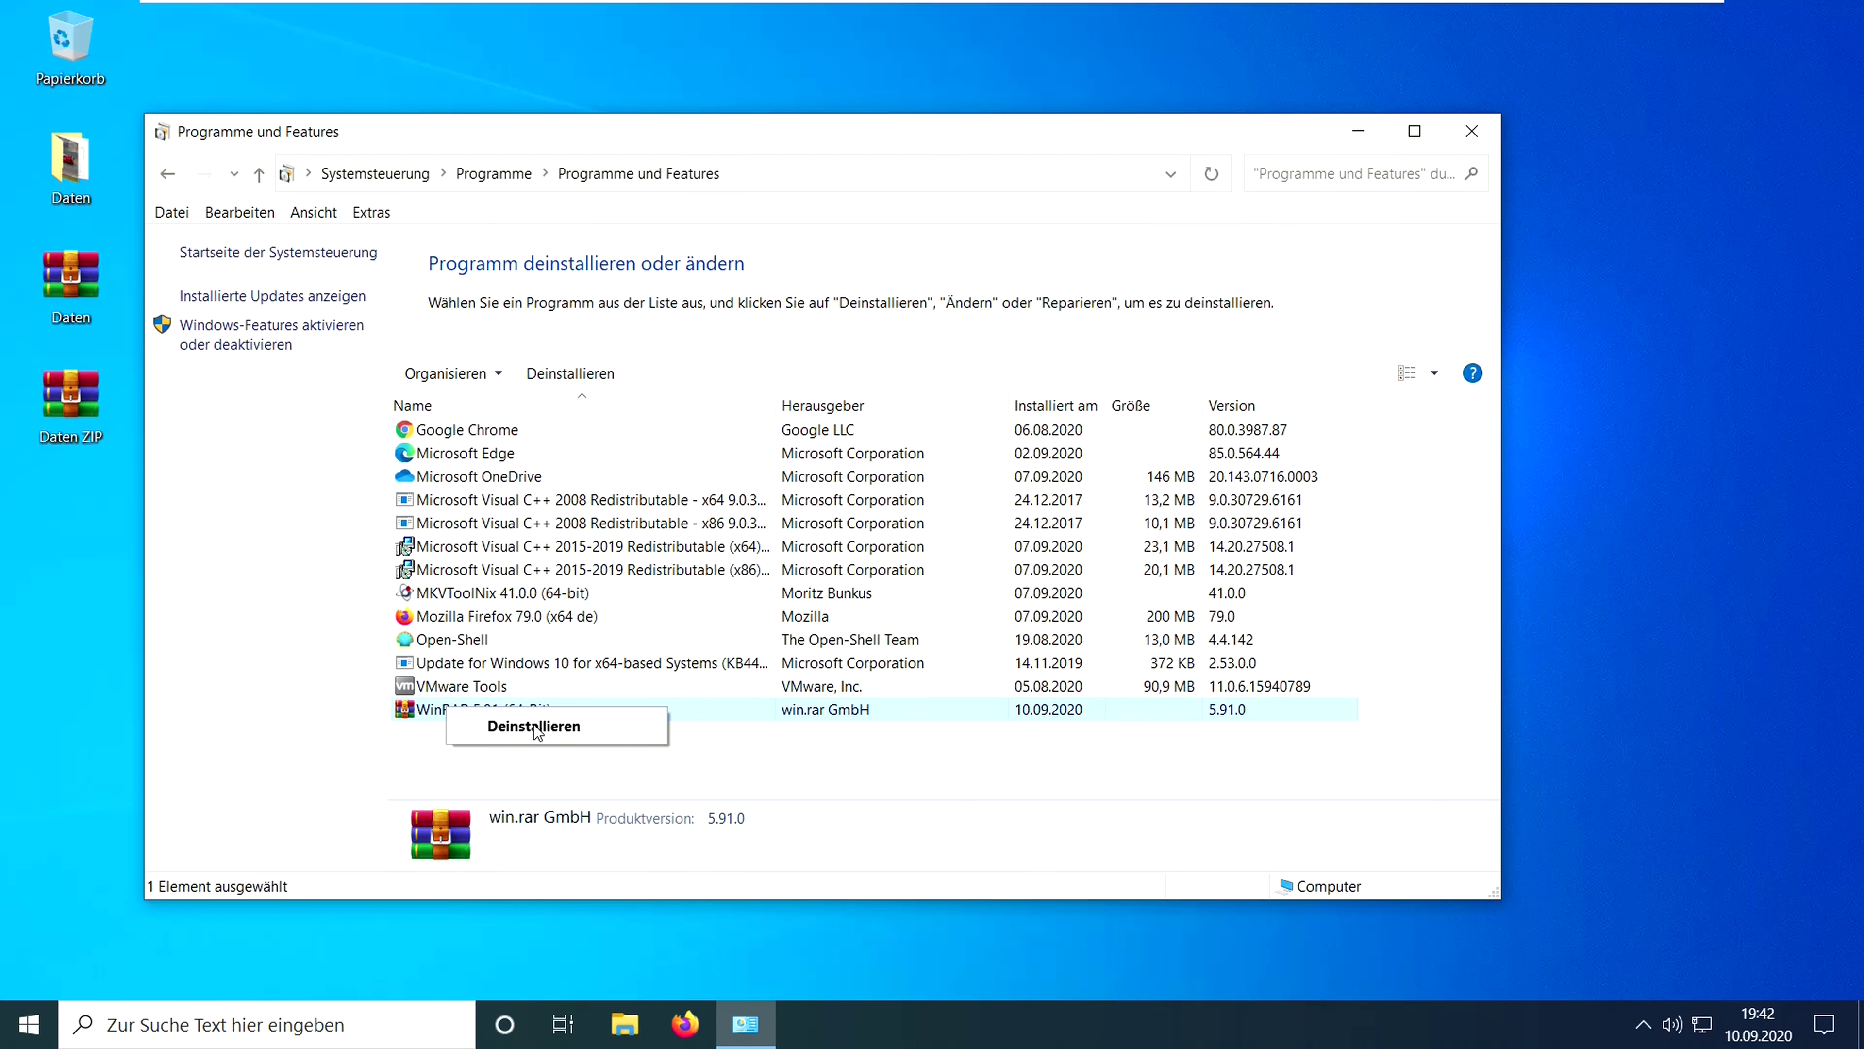
click(535, 728)
click(855, 679)
key(Return)
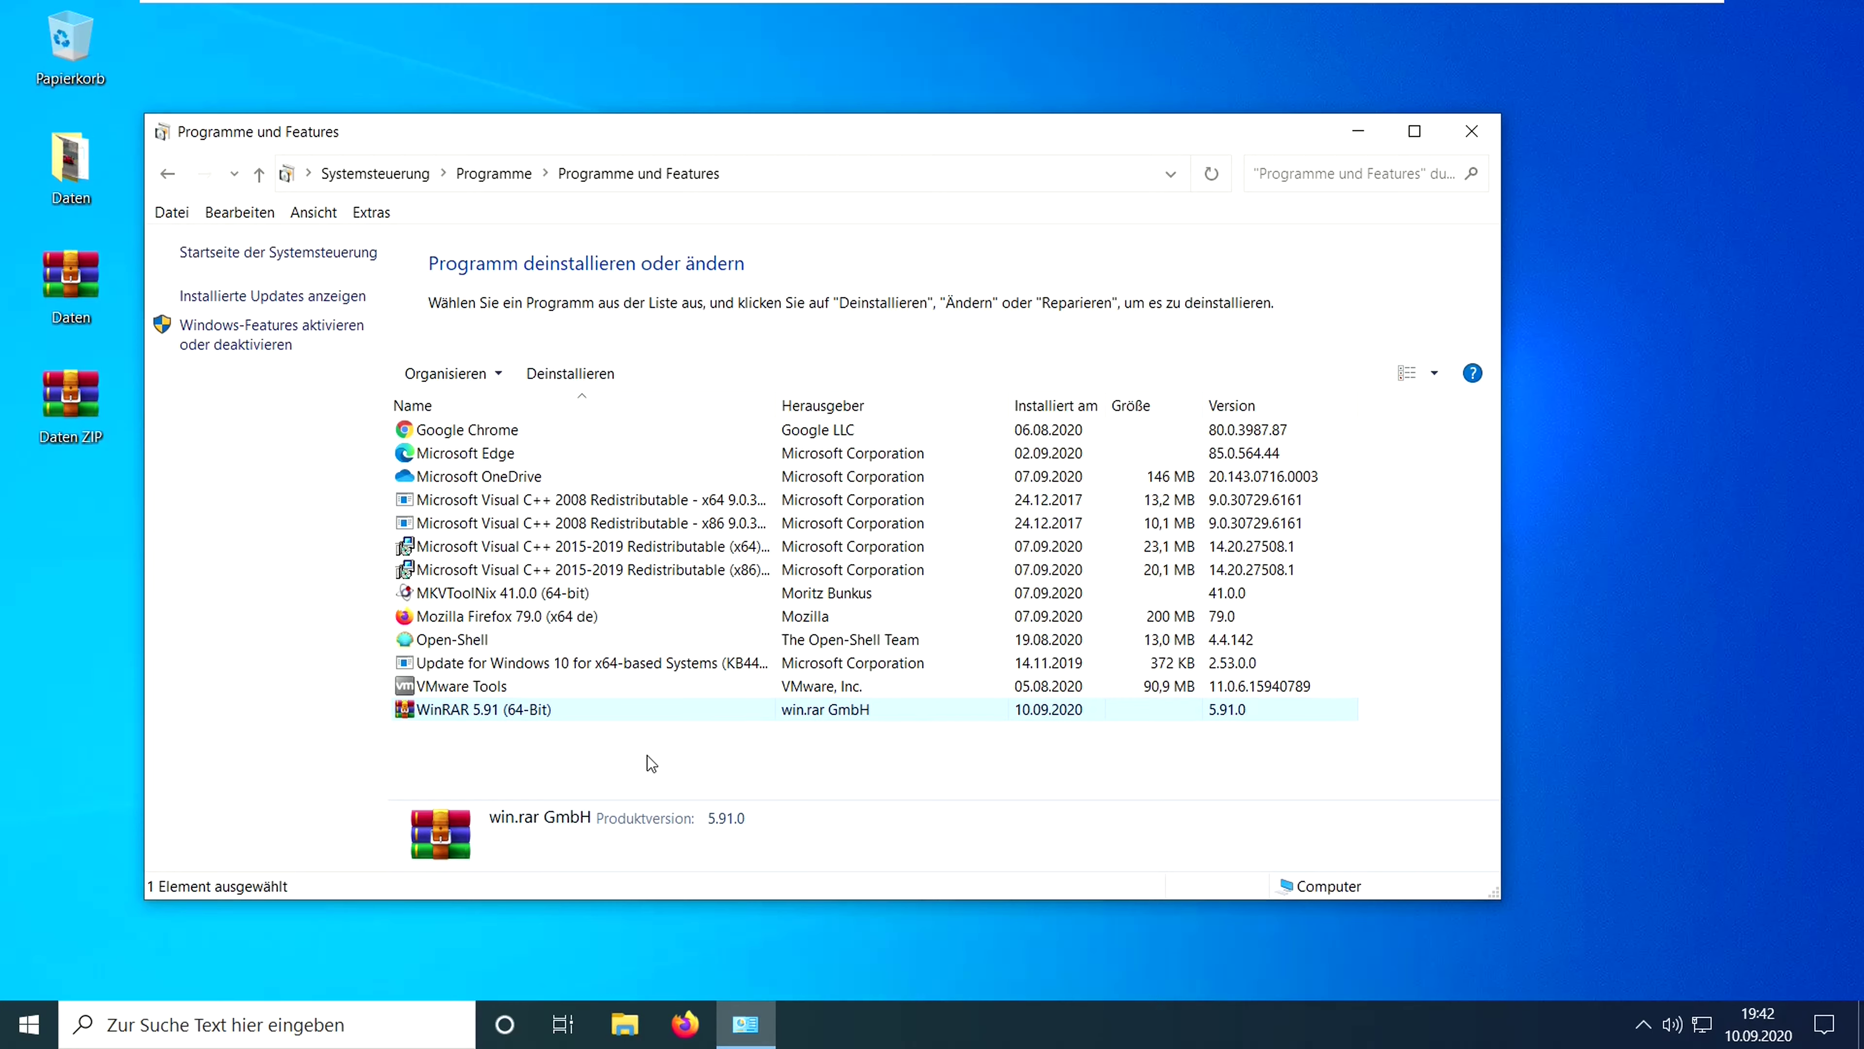
click(1459, 136)
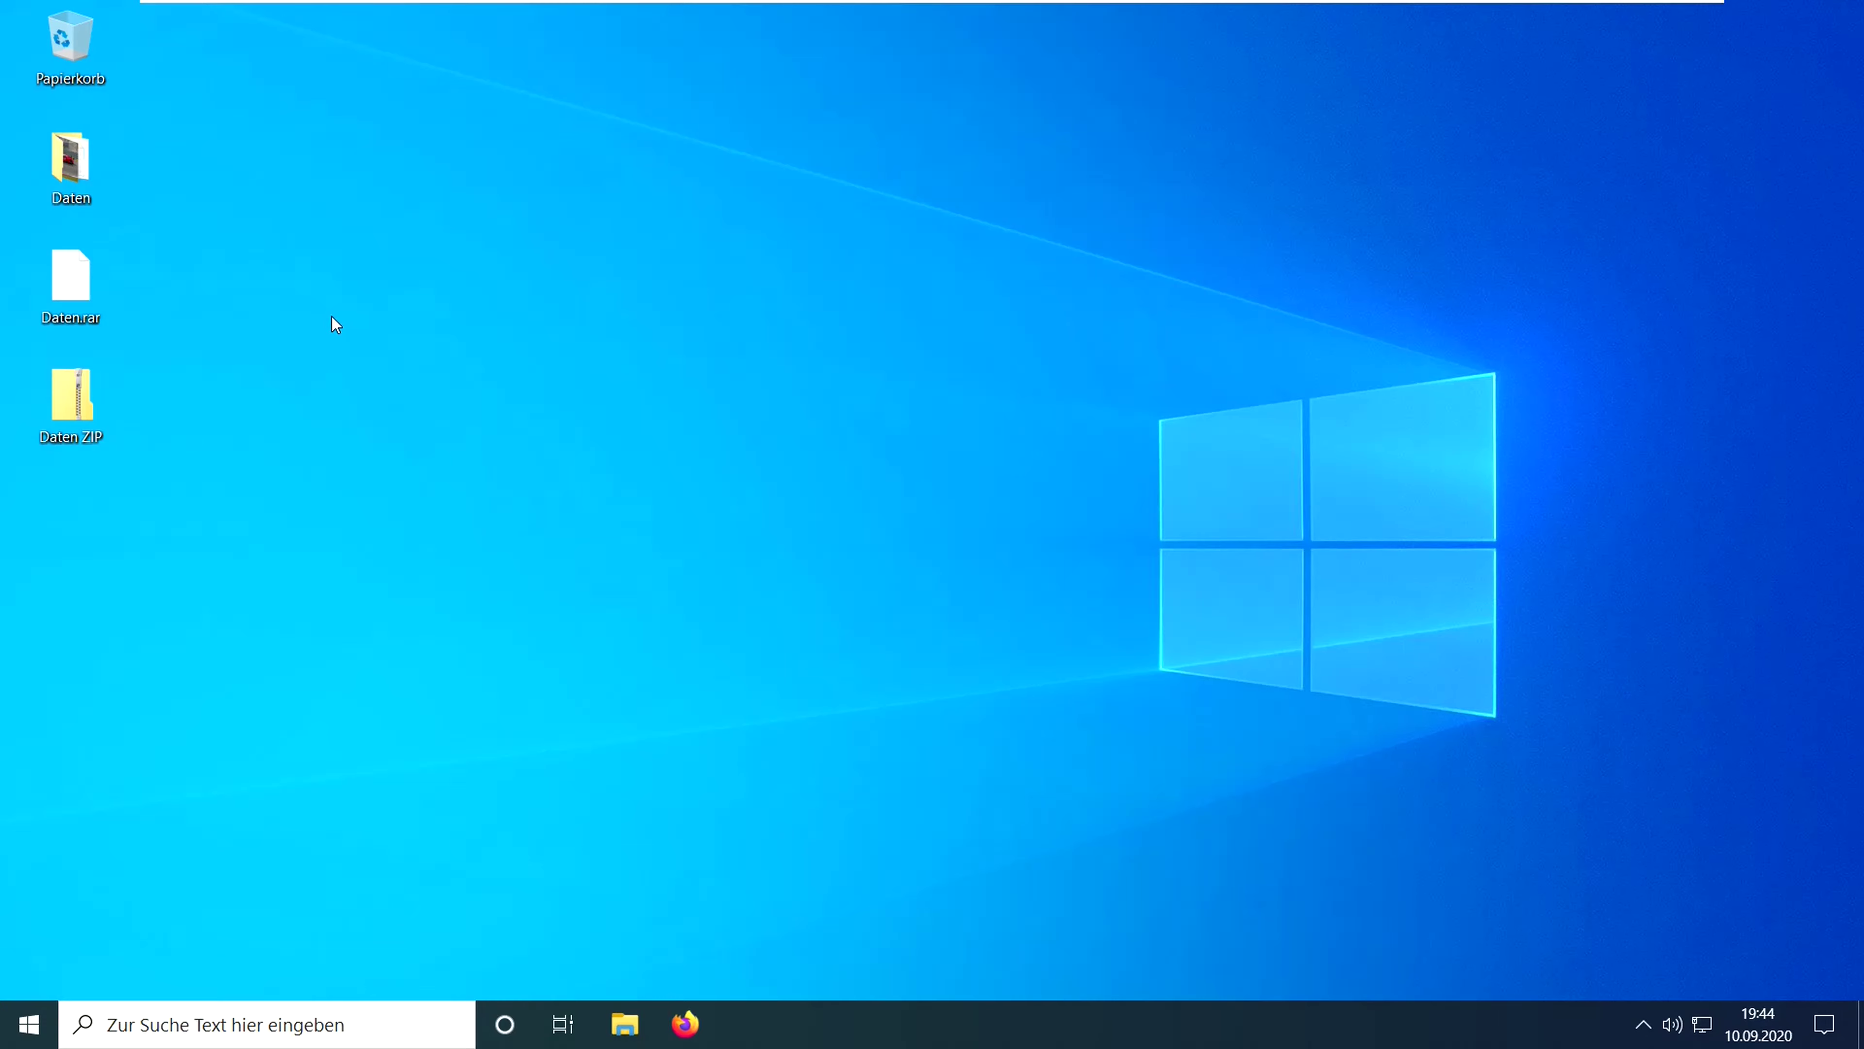
drag(267, 235, 247, 464)
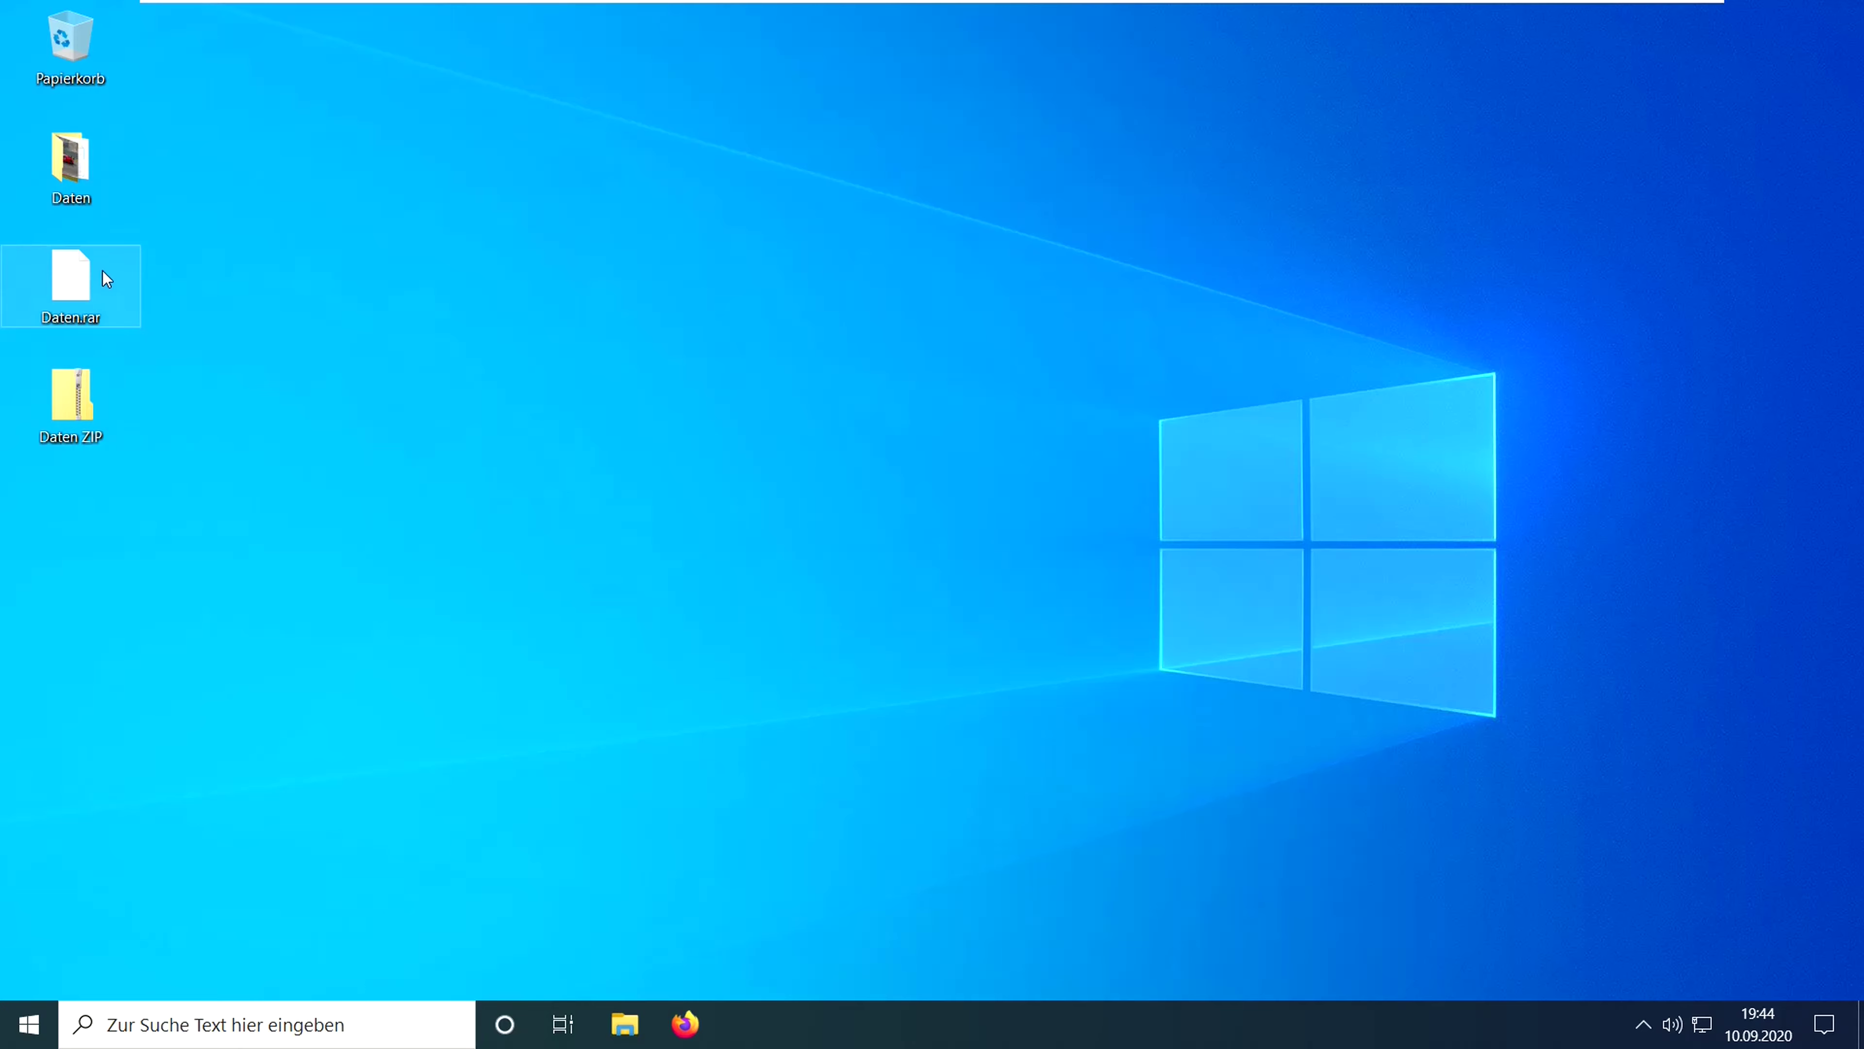
click(115, 288)
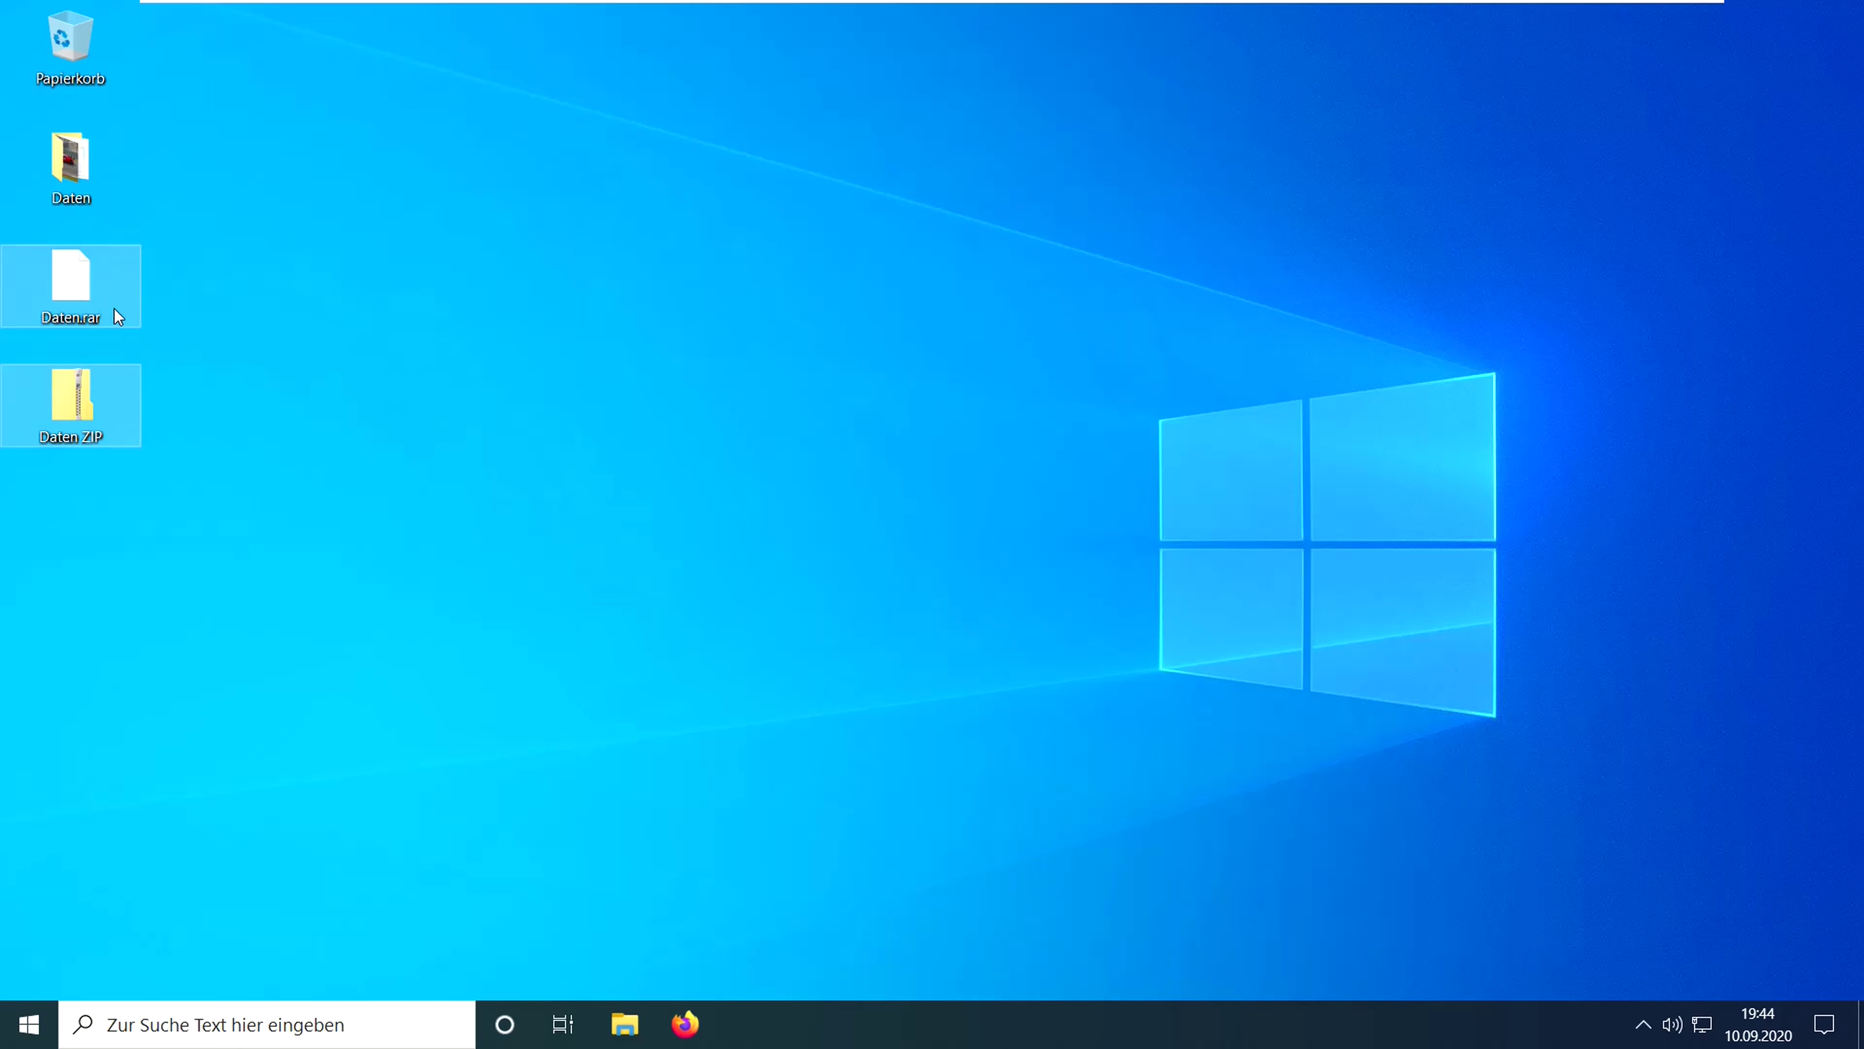
double_click(58, 274)
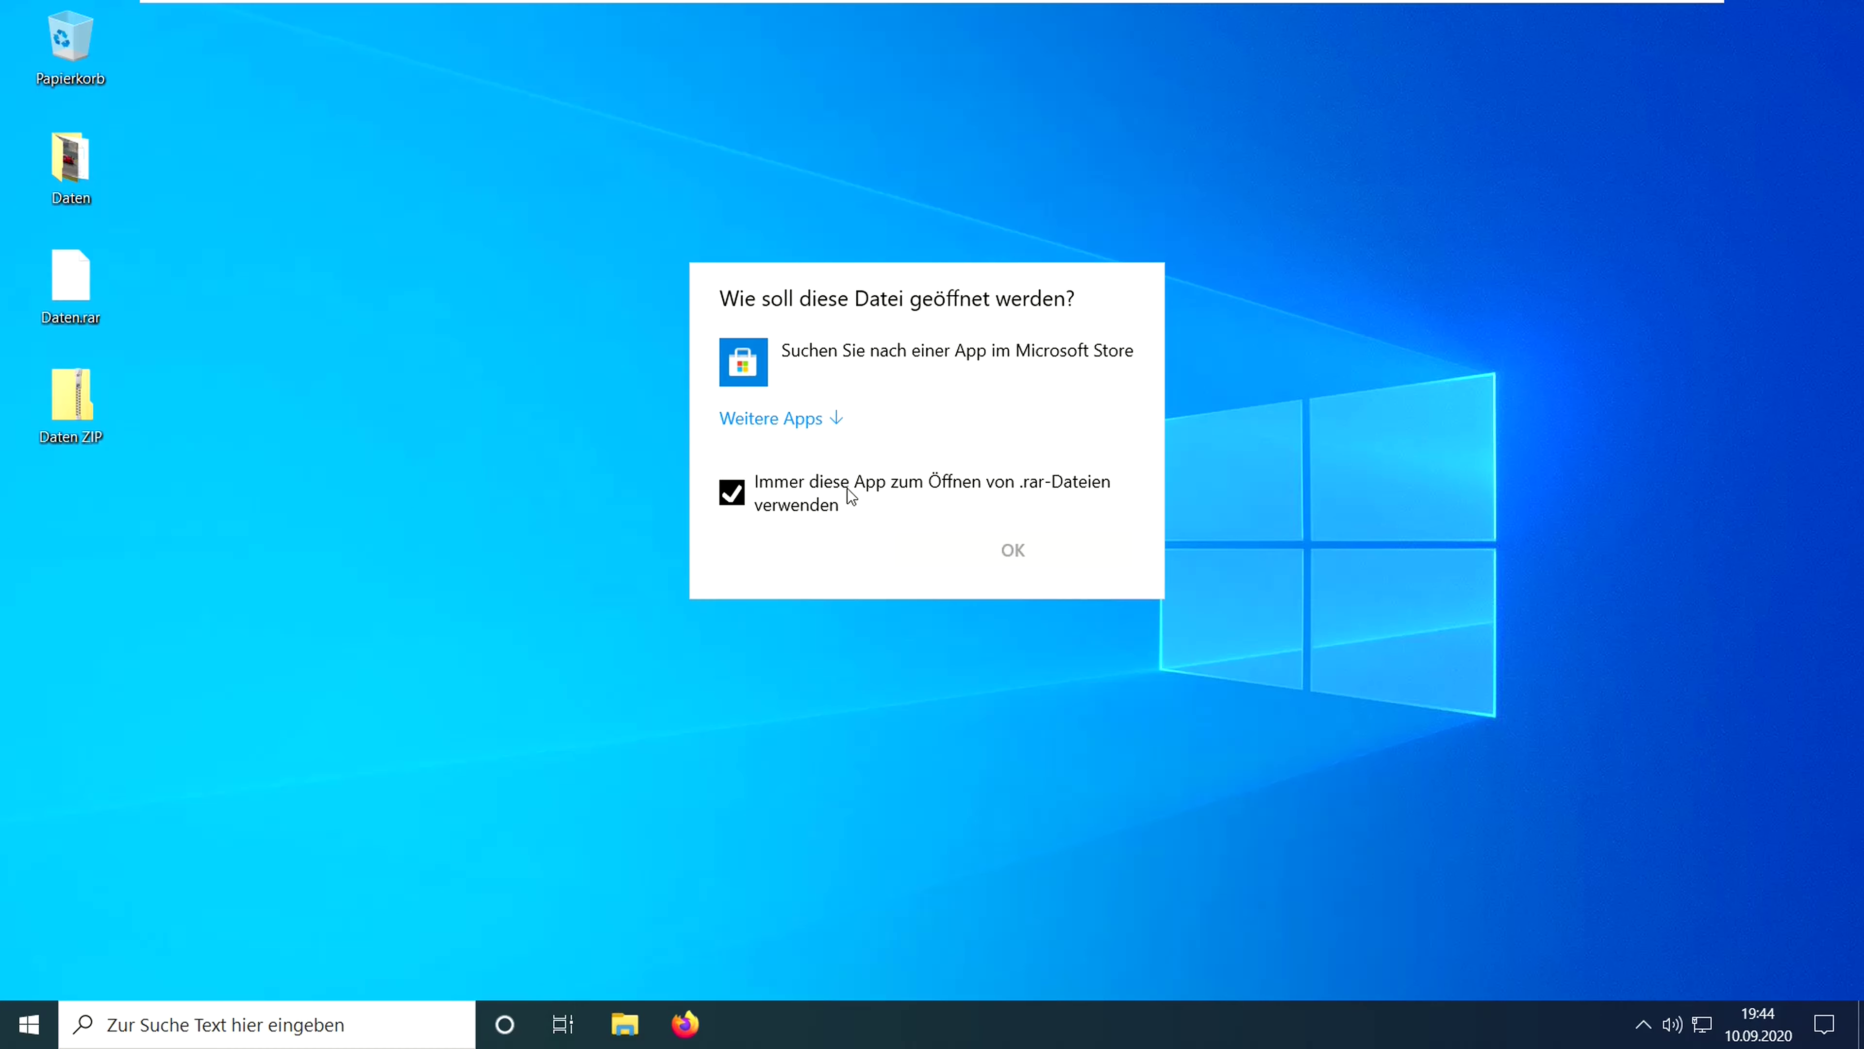
click(986, 547)
click(271, 491)
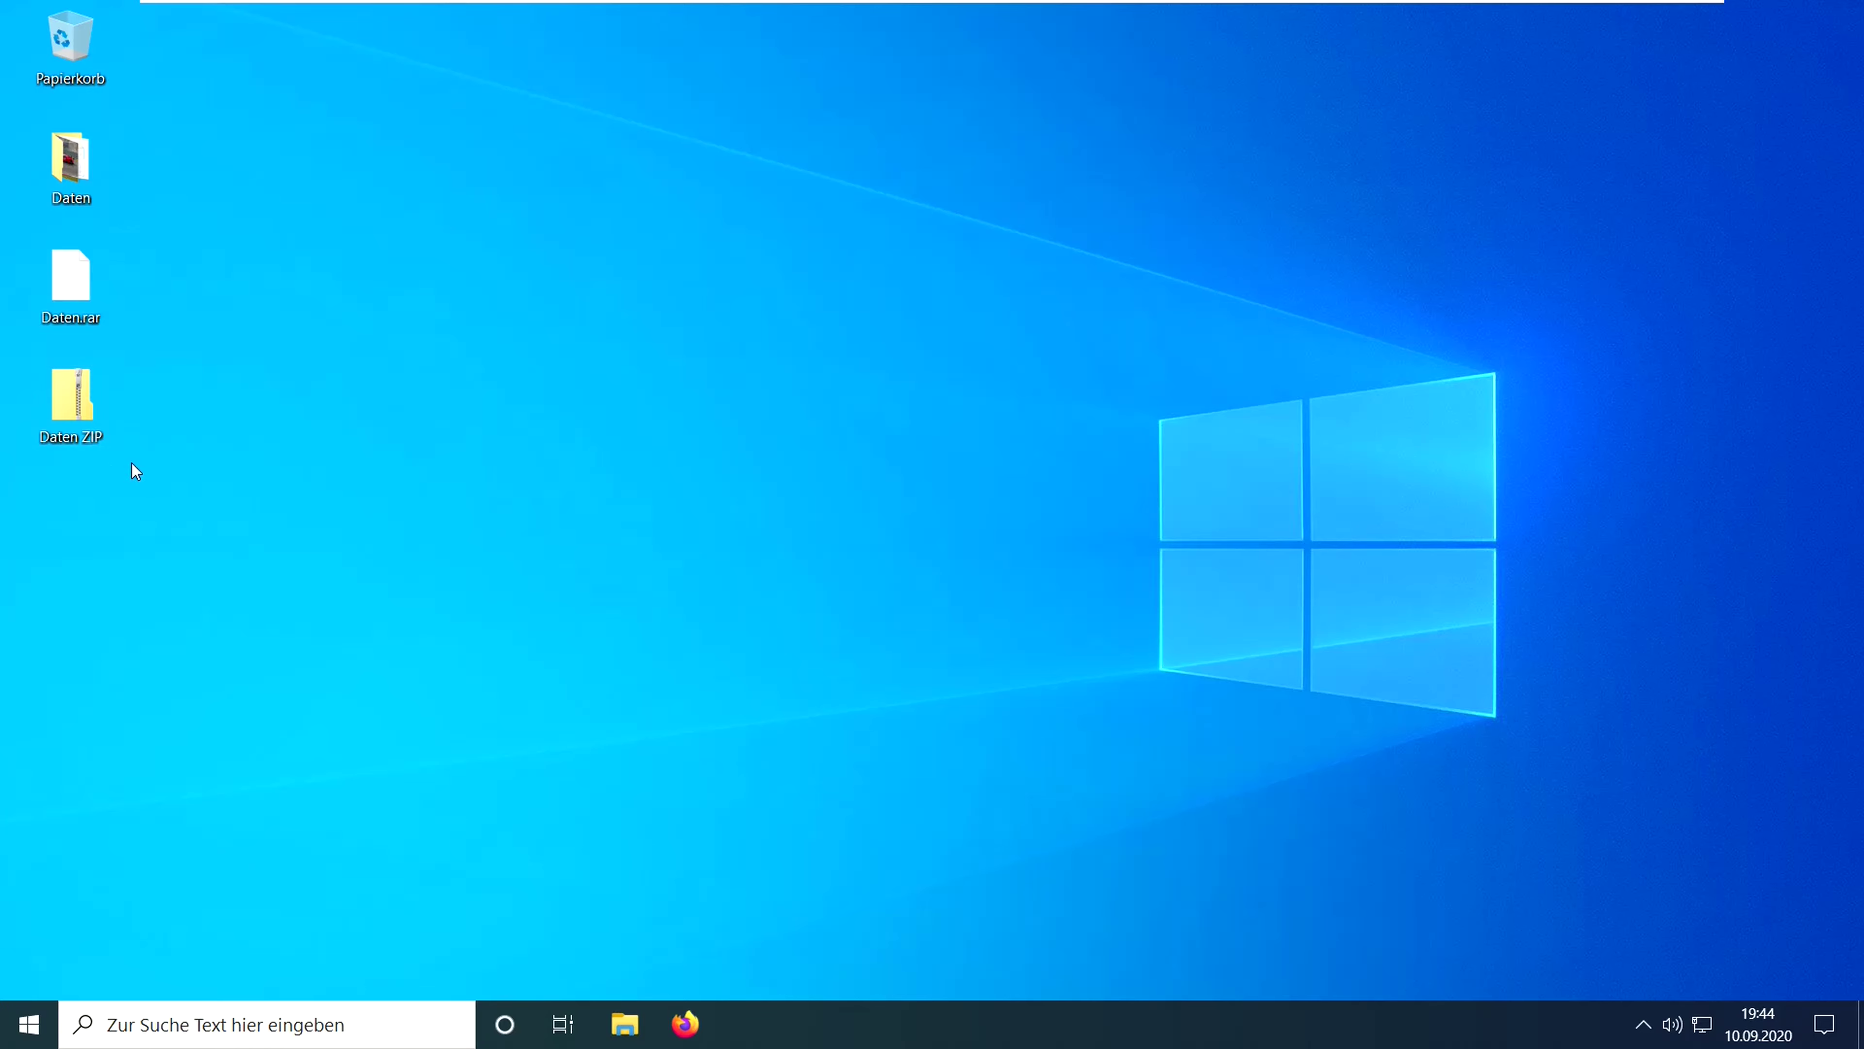
double_click(105, 399)
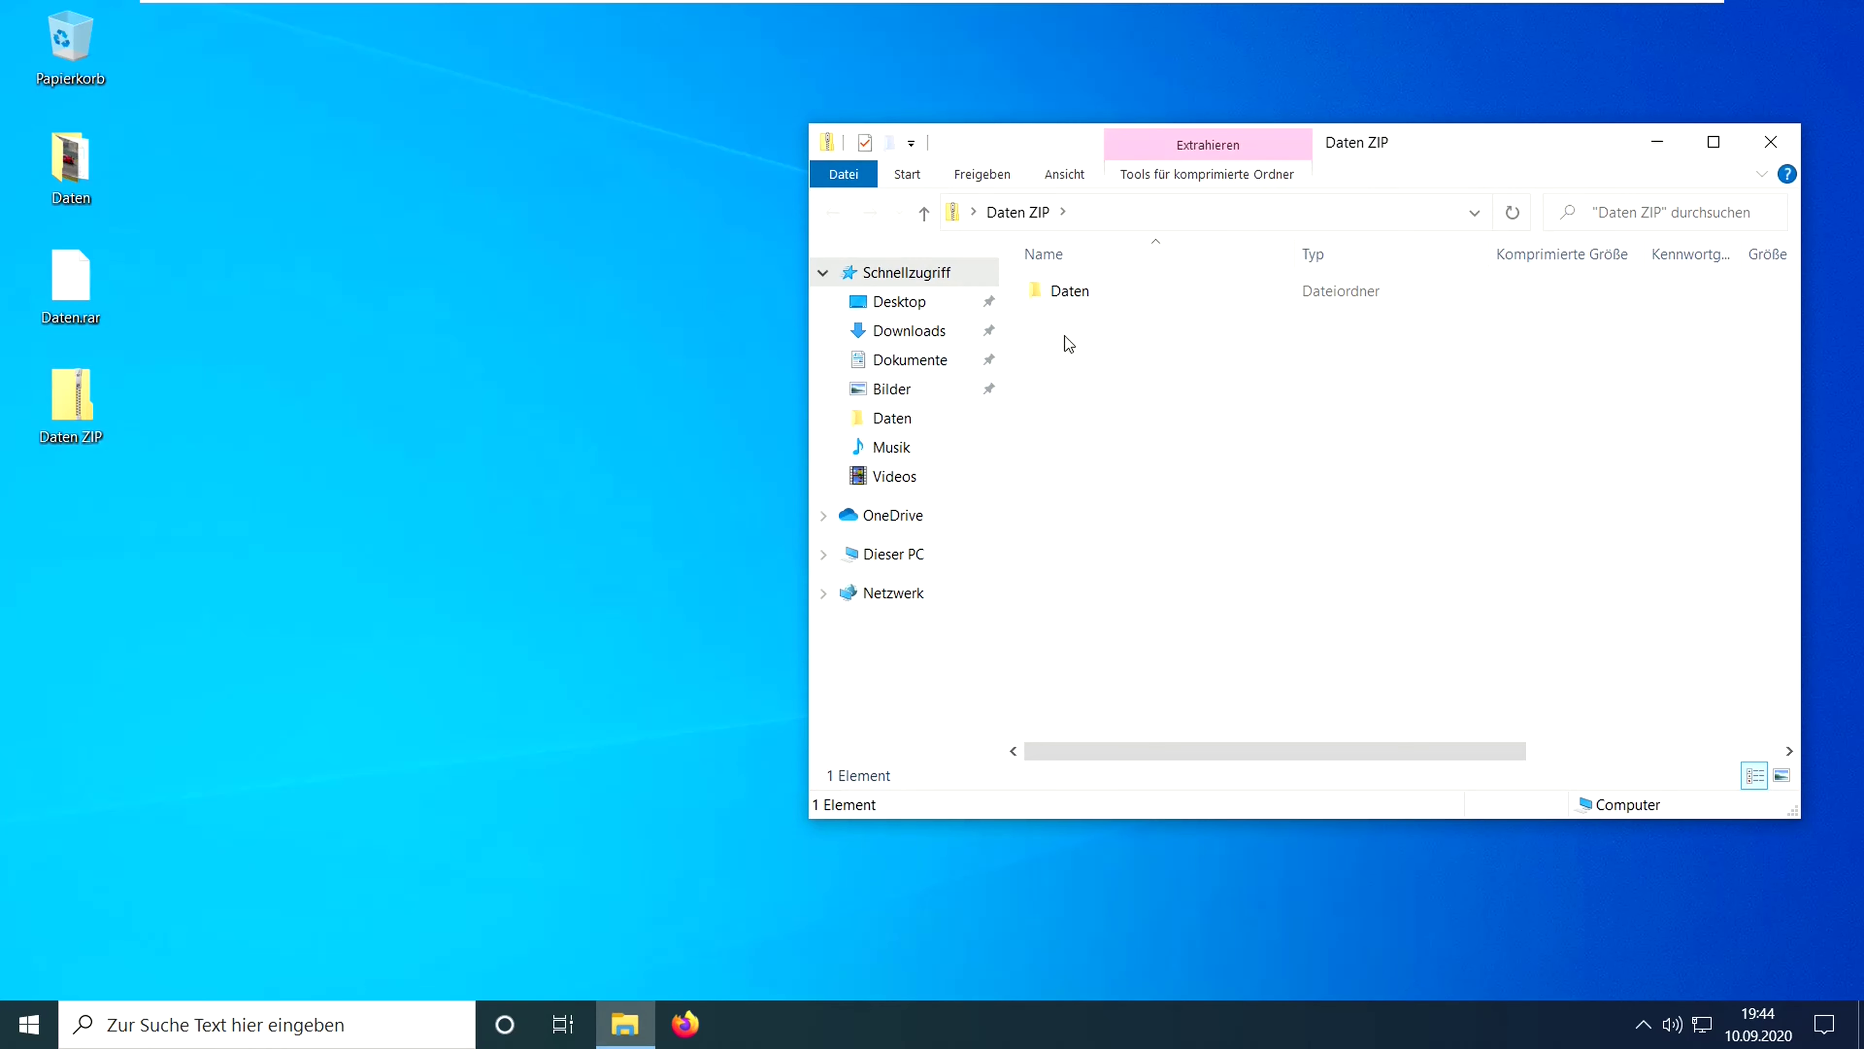
click(1091, 304)
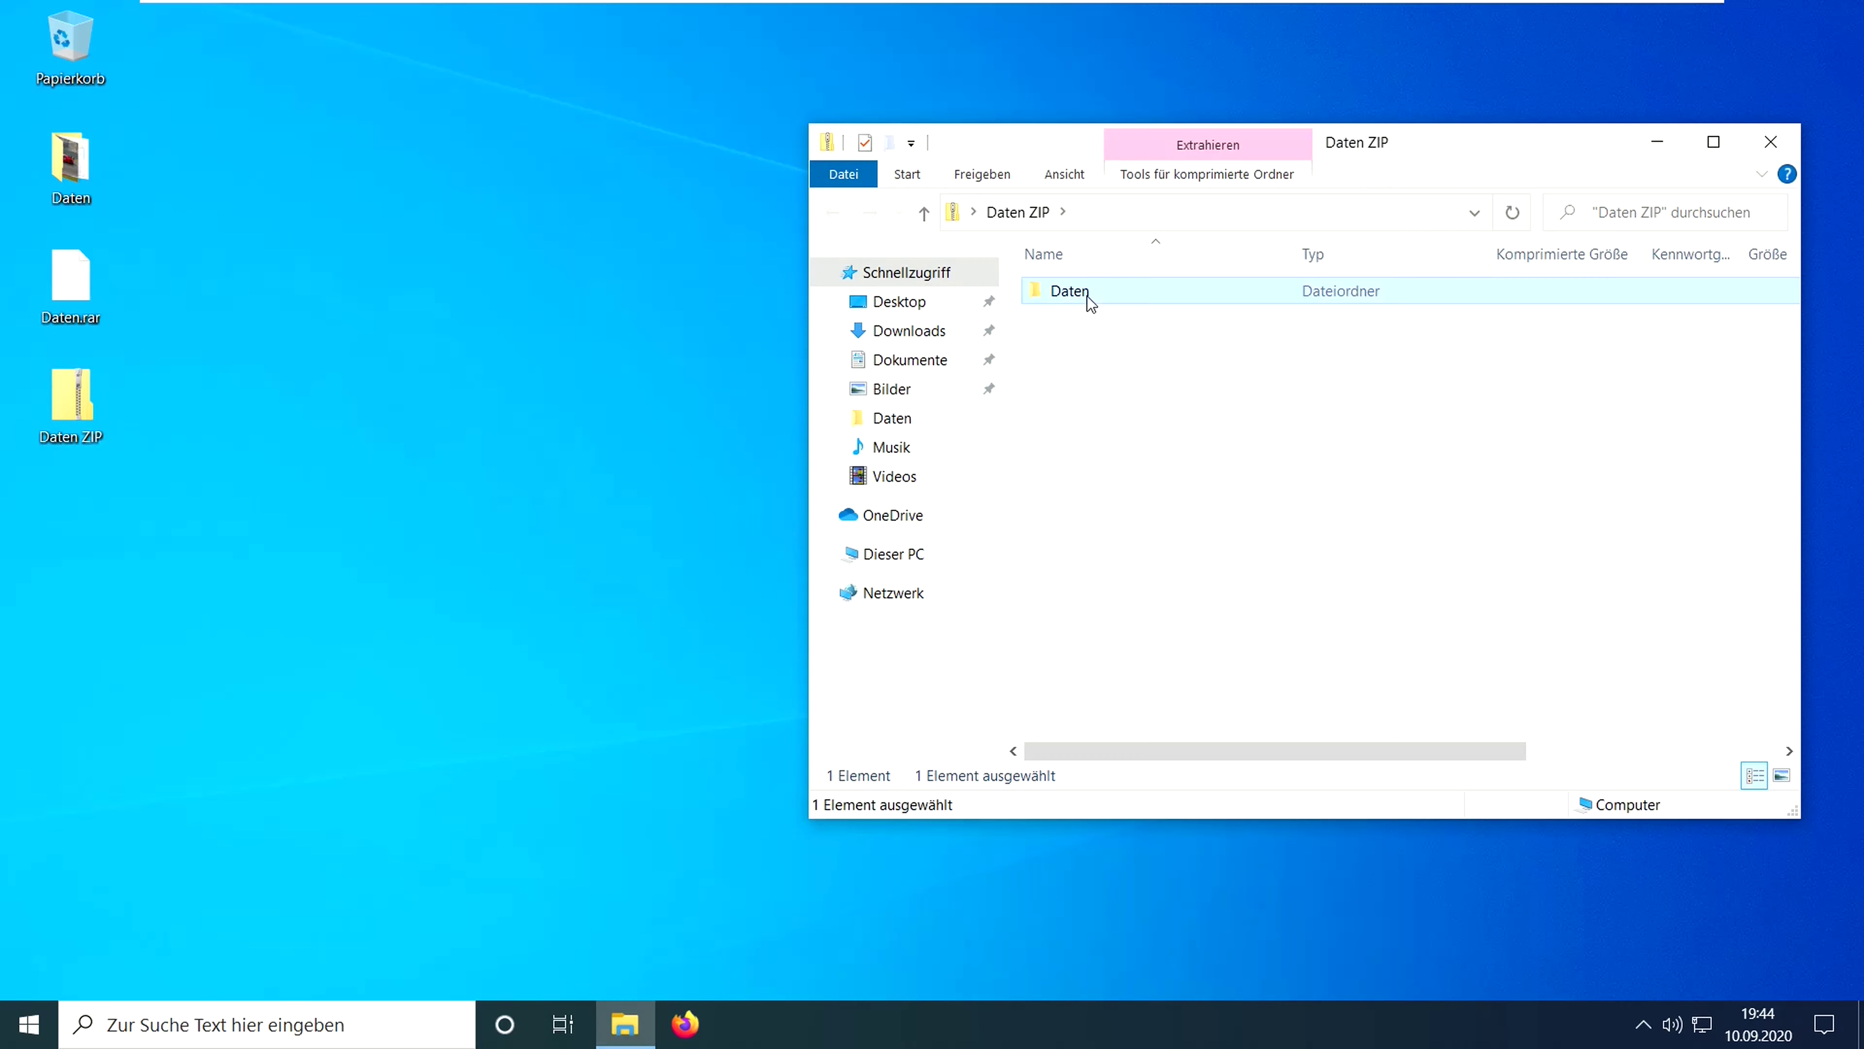
double_click(1088, 297)
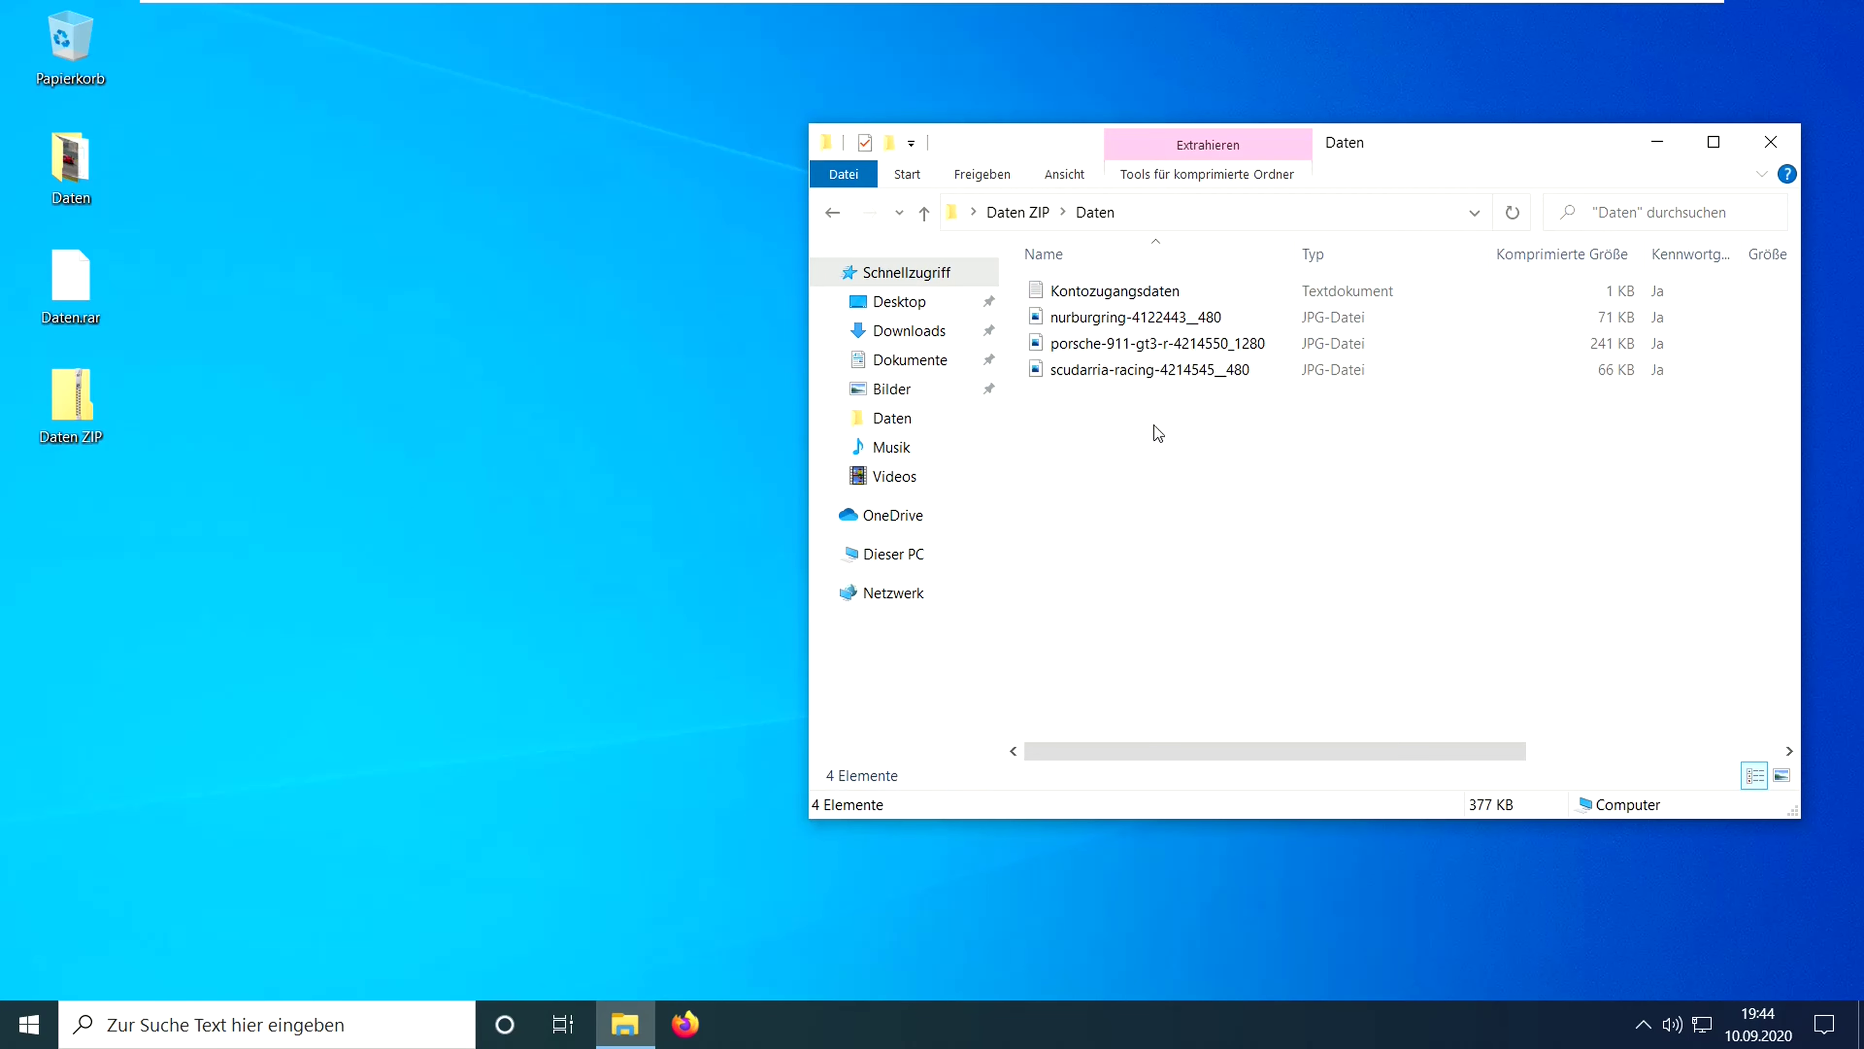
double_click(1155, 297)
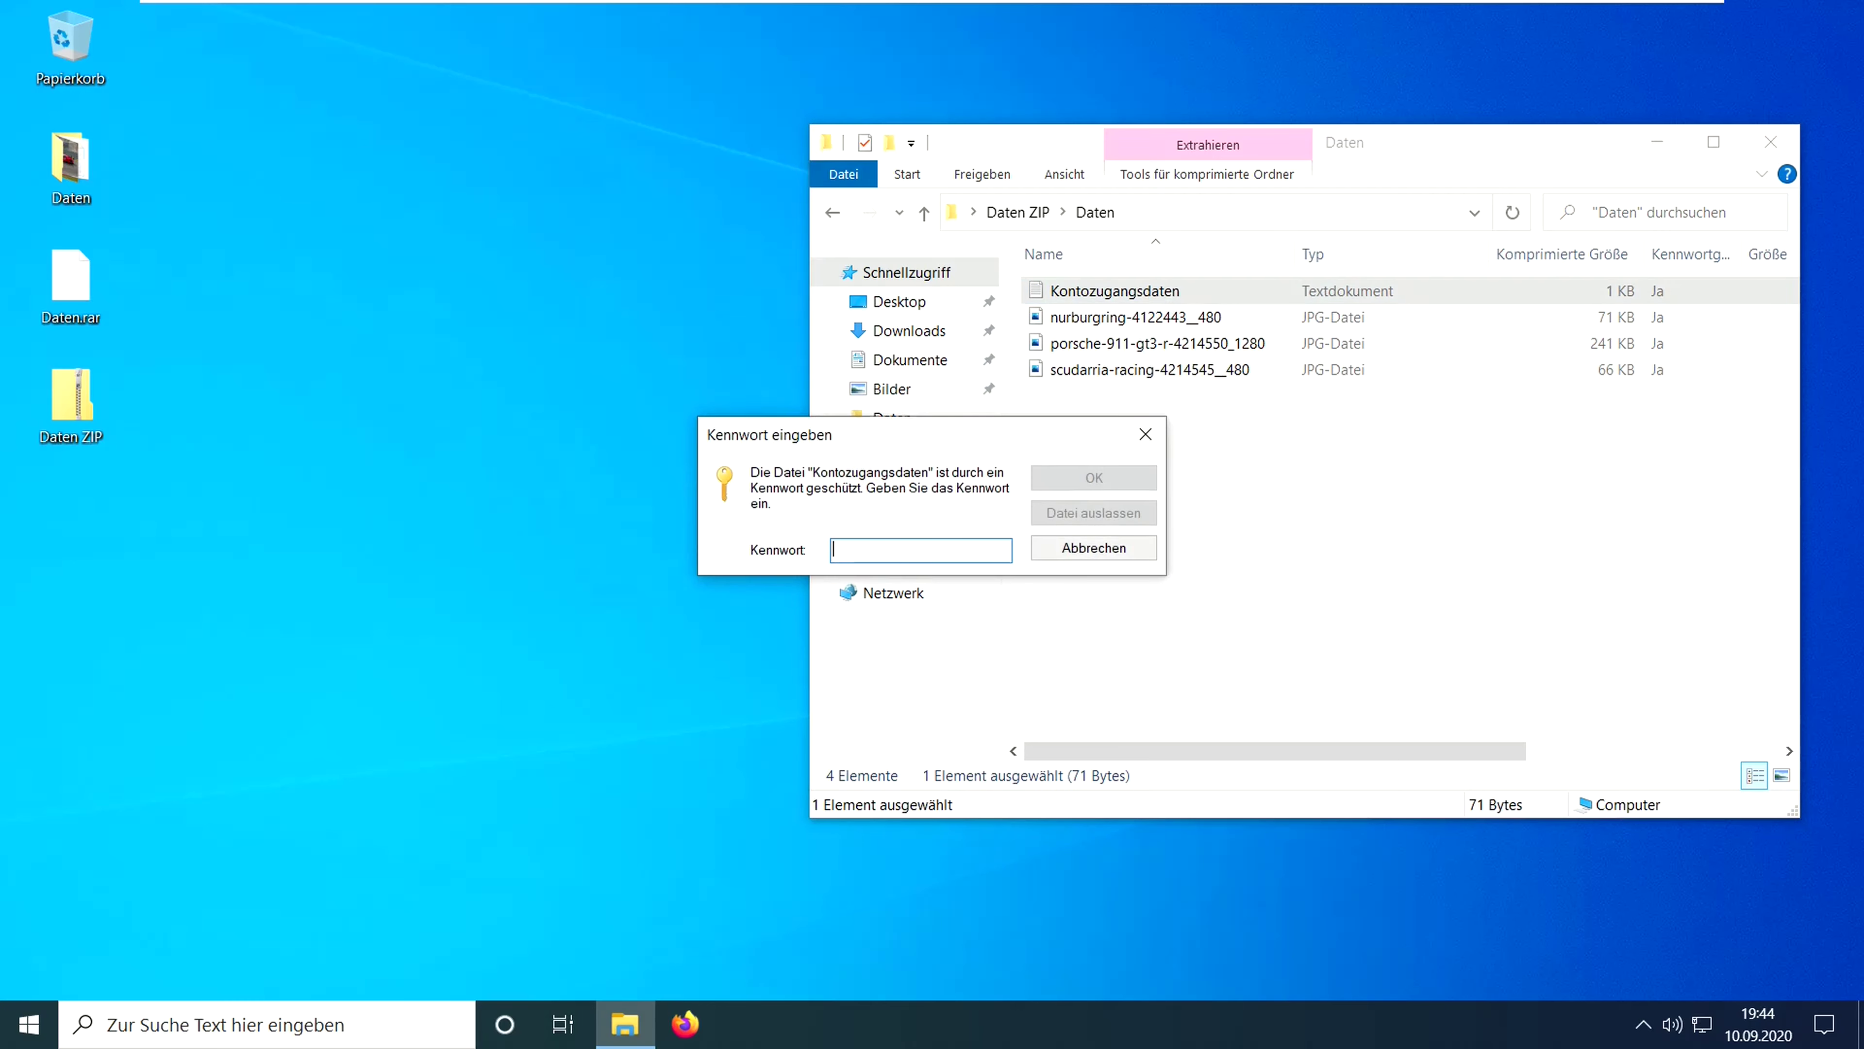
text(1234)
click(1105, 480)
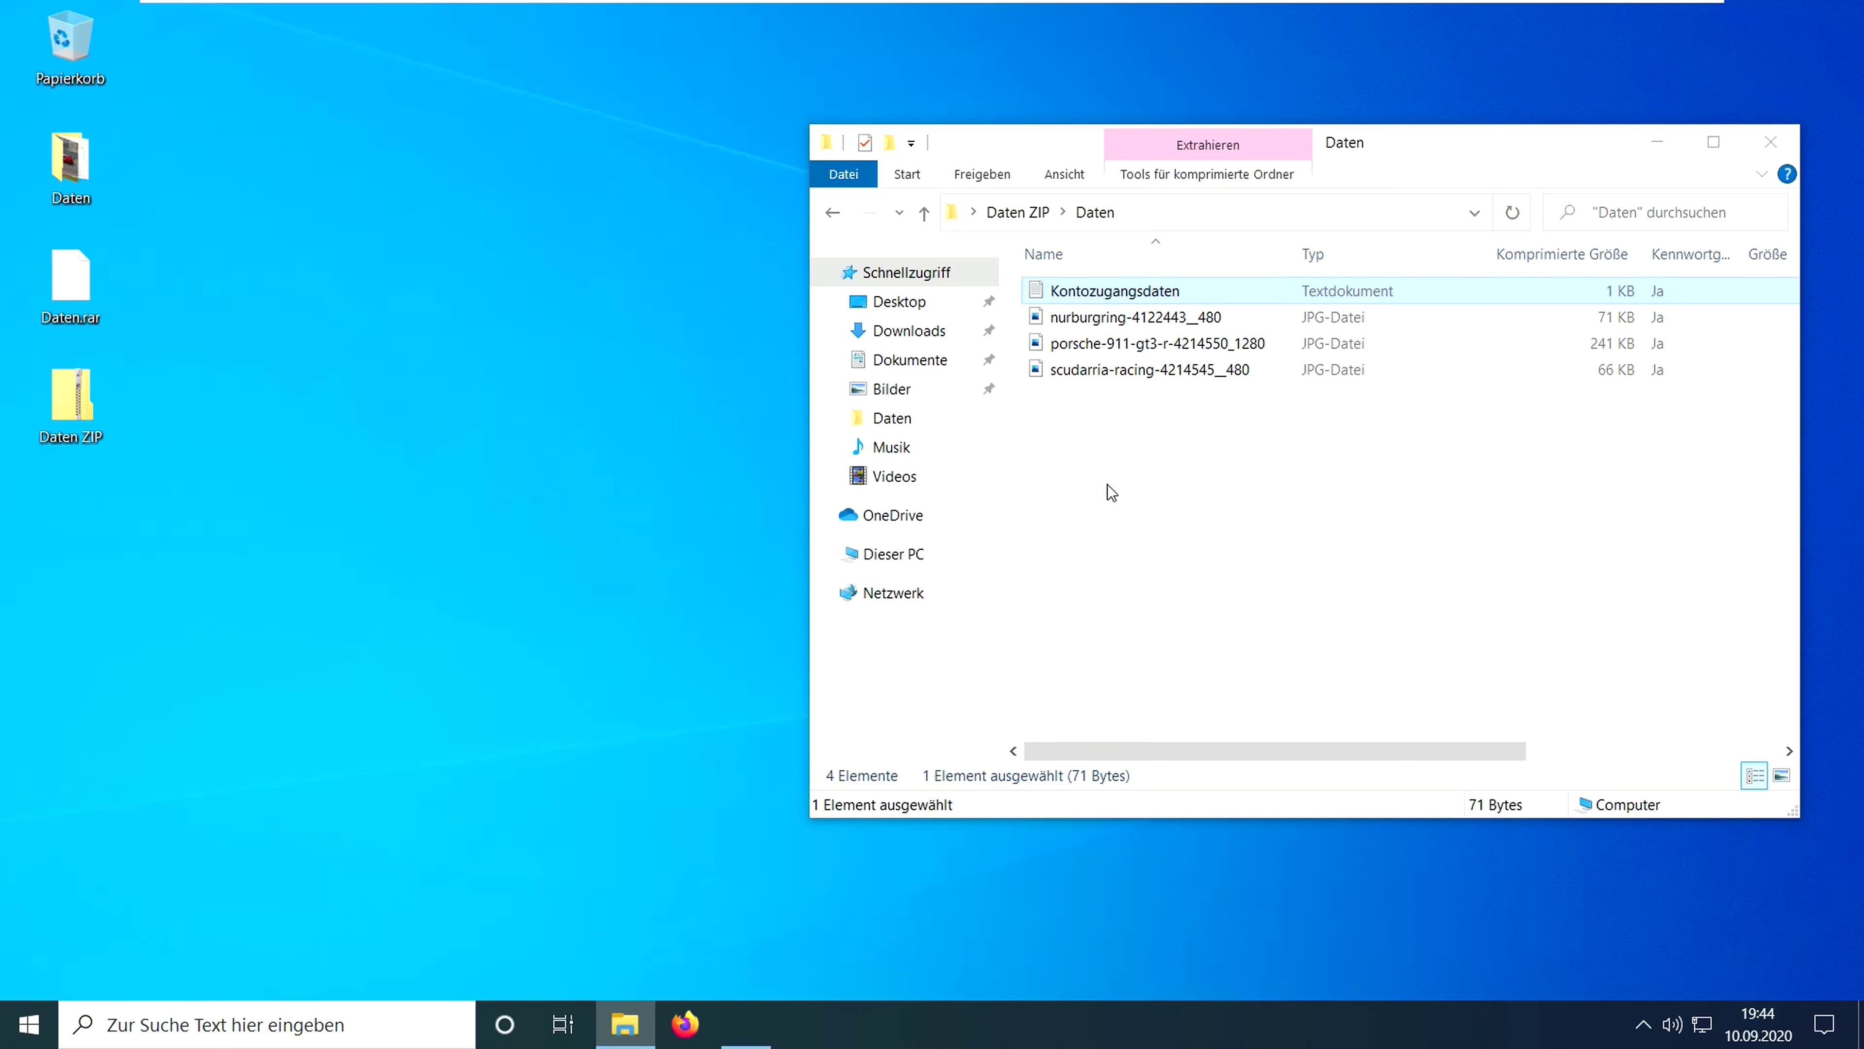
click(888, 180)
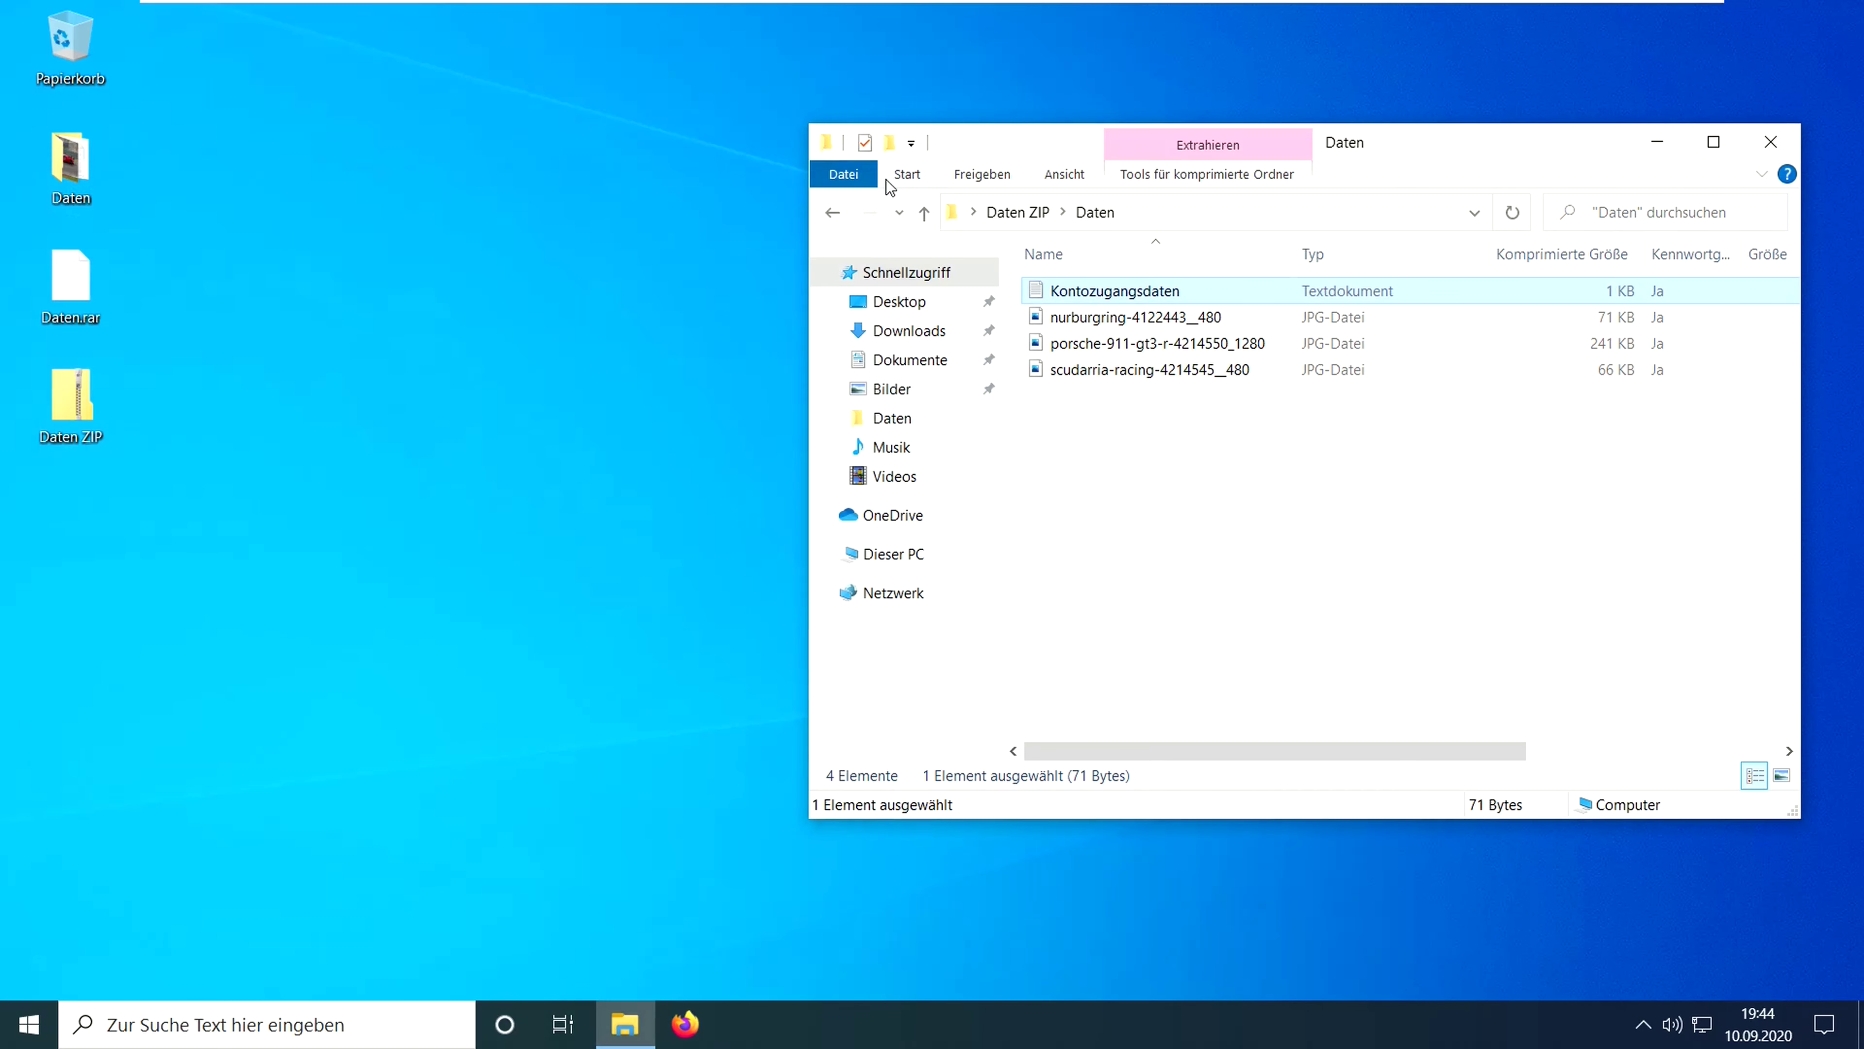
click(1202, 478)
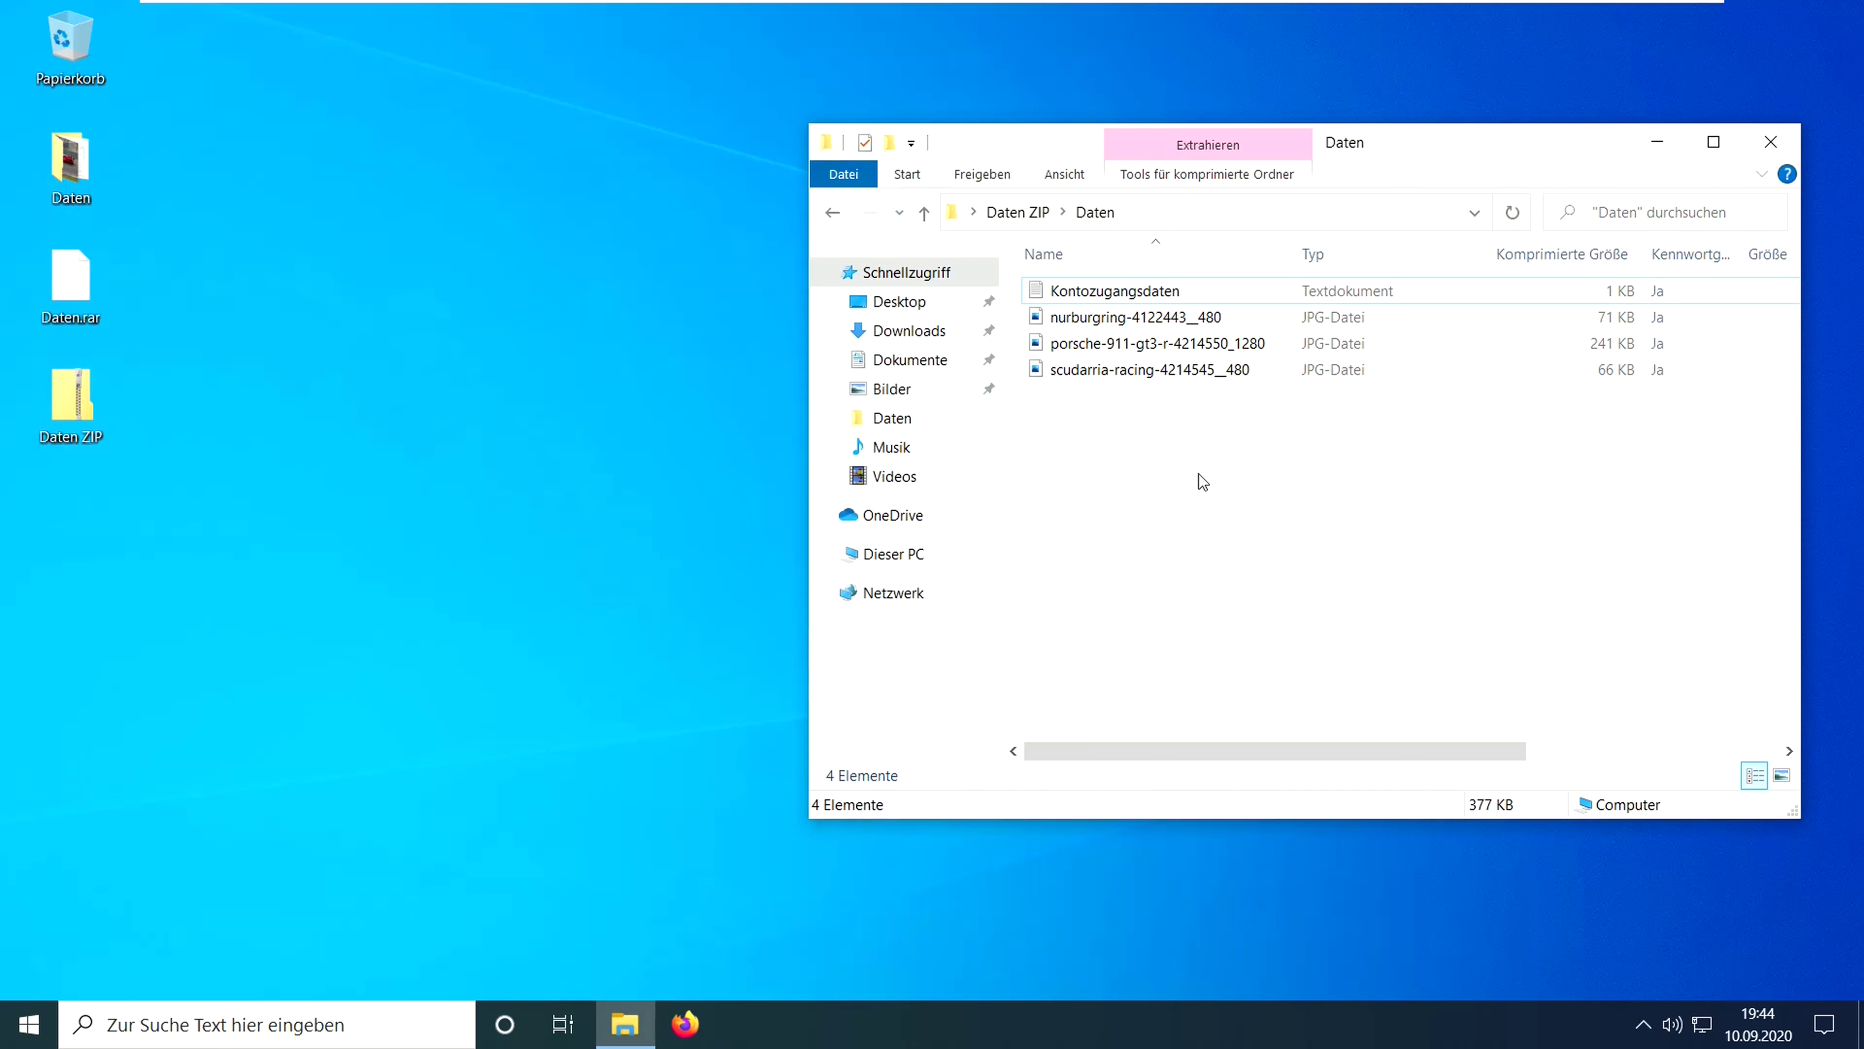
click(1767, 142)
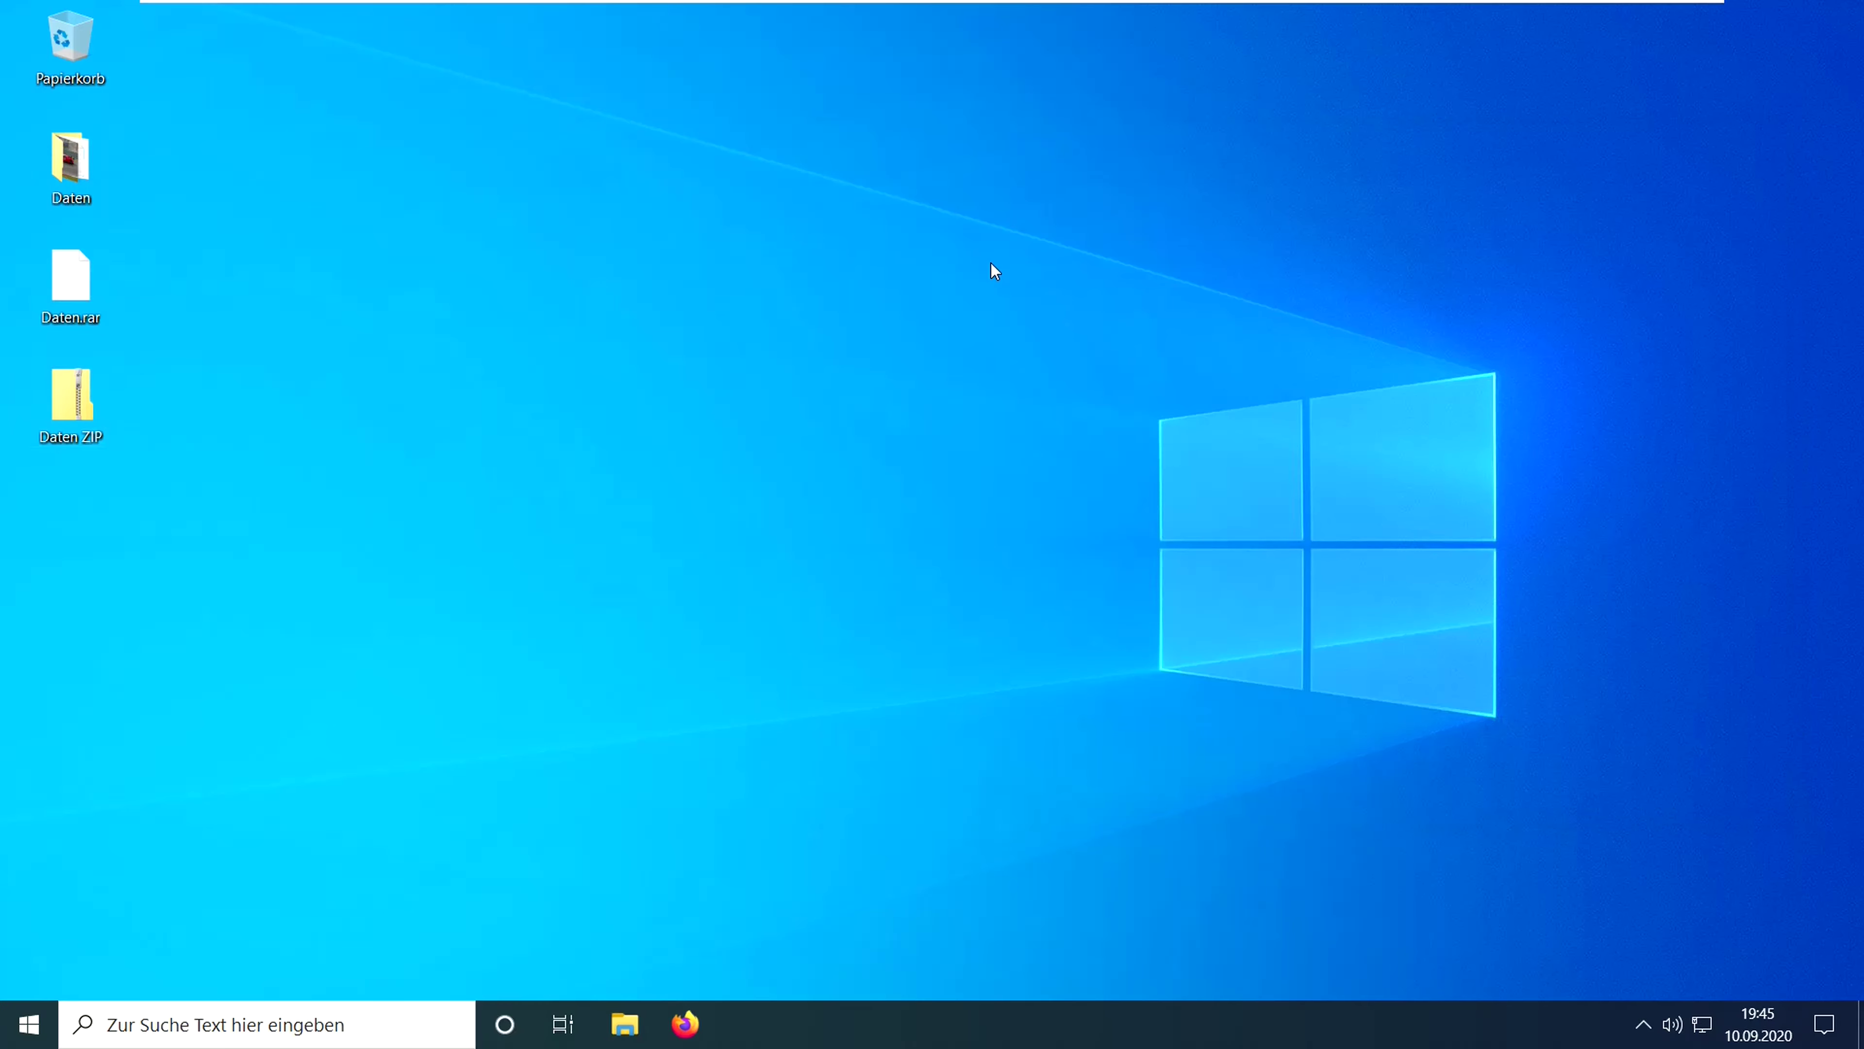